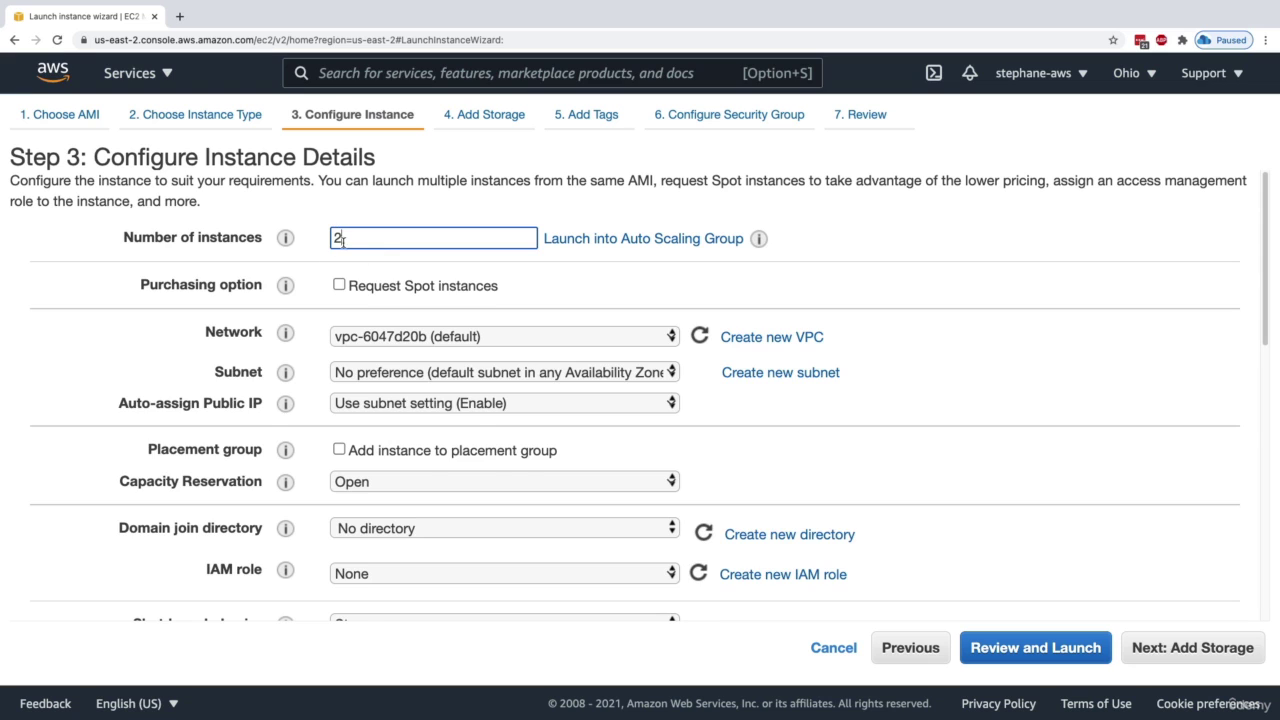
- Set the number of instances to 2 and proceed to security group configuration with default storage and no tags
click(361, 218)
scroll(445, 246, down, 10)
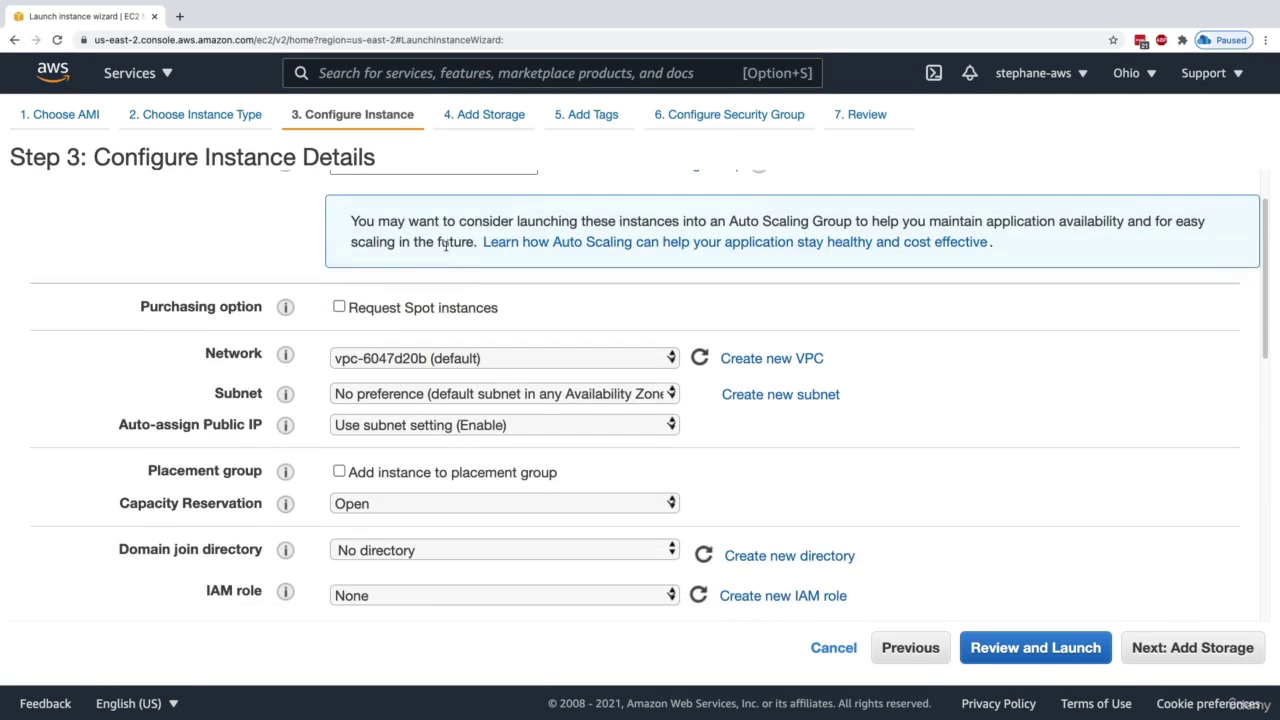
click(1214, 648)
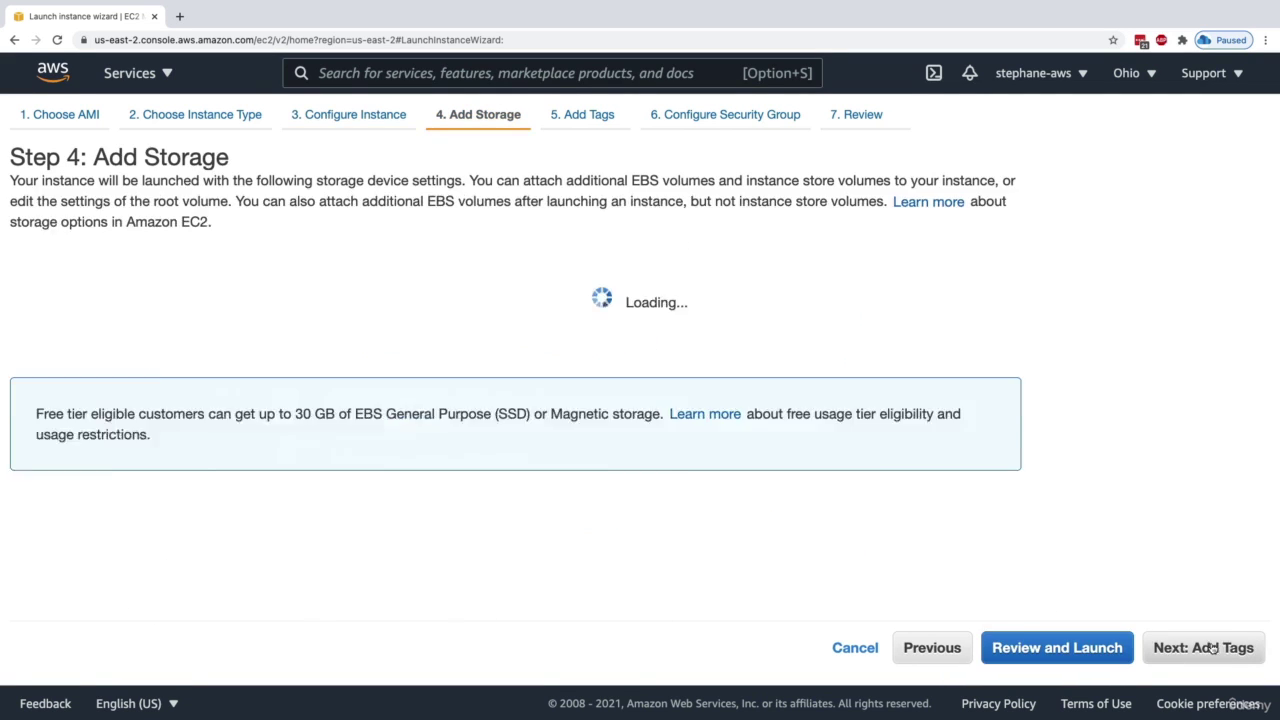
click(1218, 649)
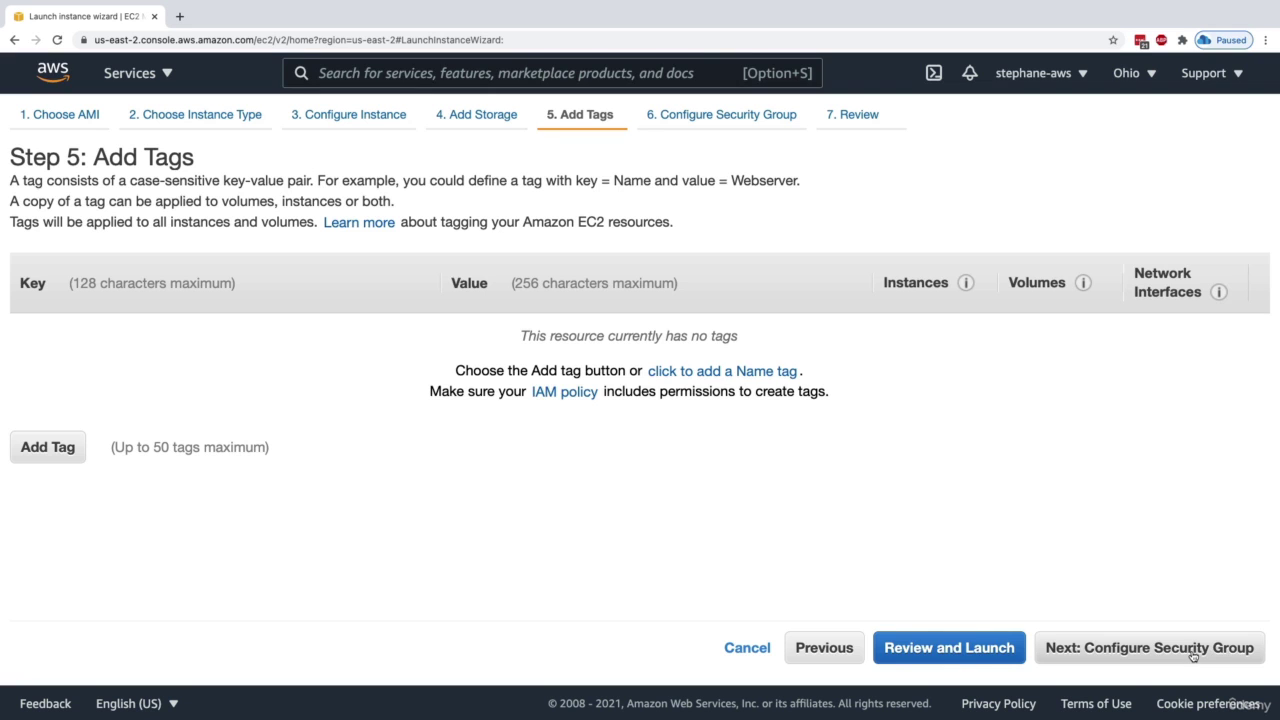
click(1192, 655)
- Assign the existing launch-wizard-1 security group to the instances and proceed to the launch review
click(402, 285)
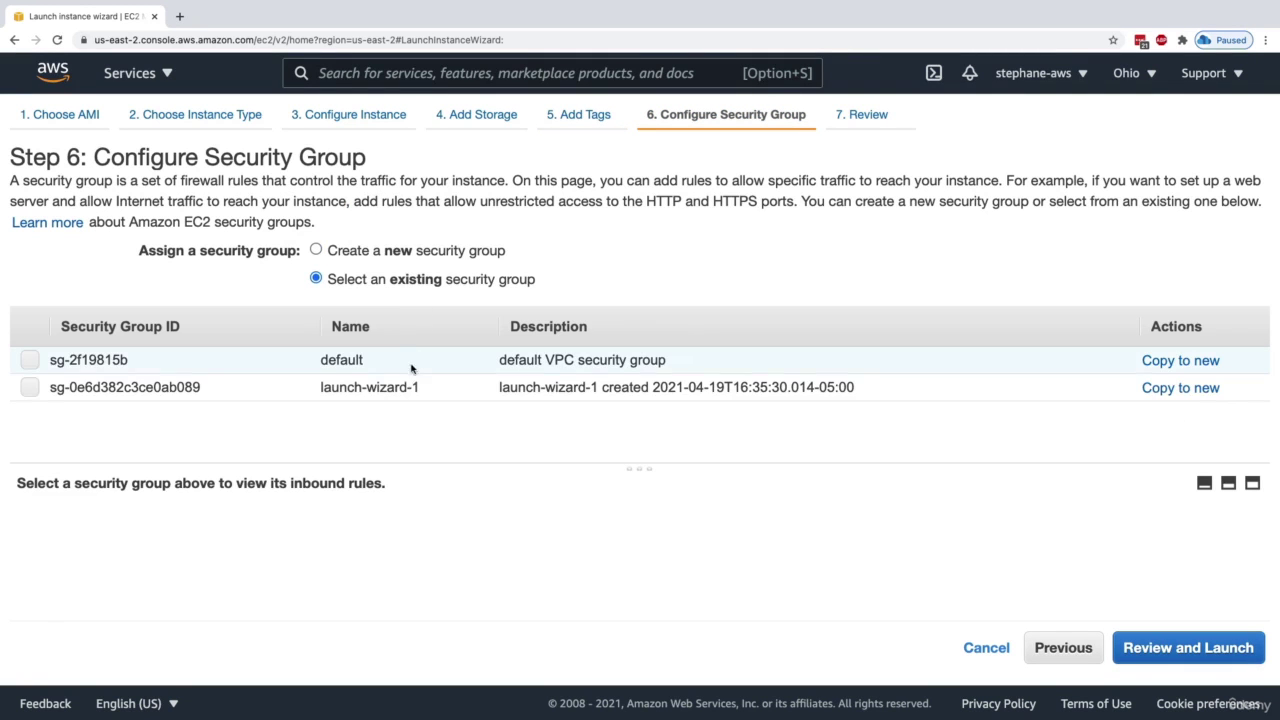
click(460, 388)
click(1127, 646)
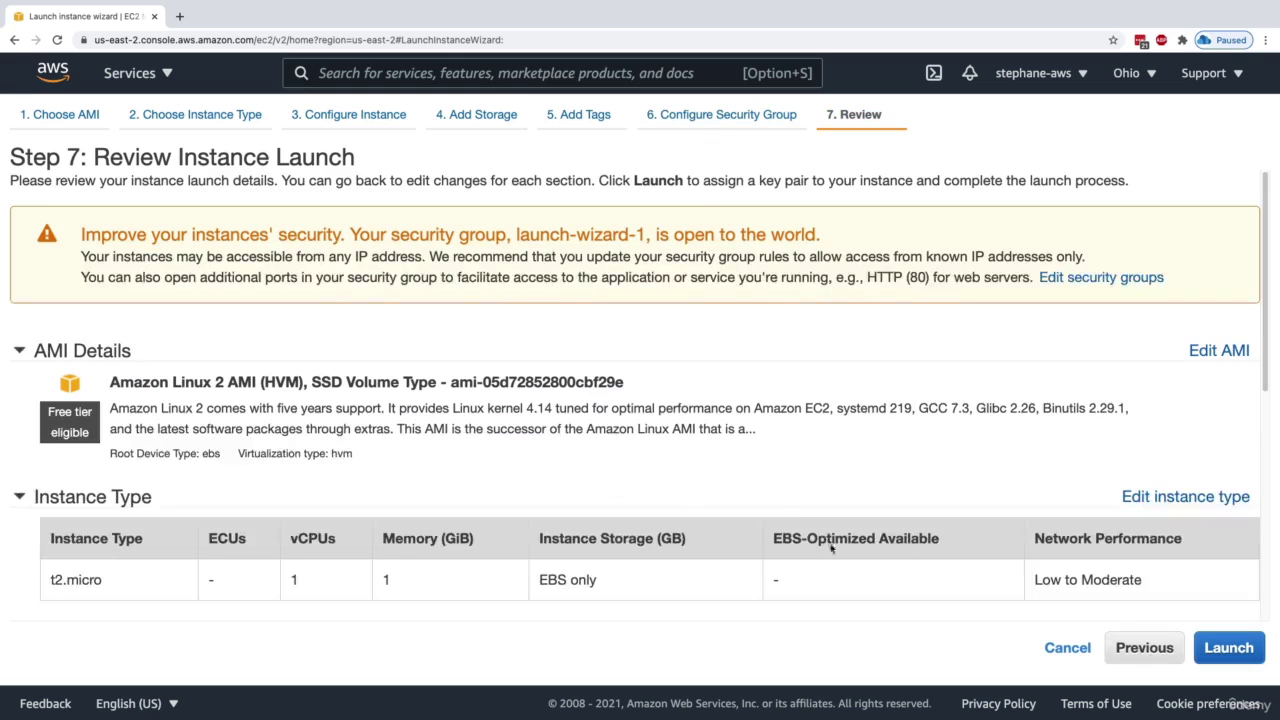
- Launch the instances with the existing EC2 Tutorial key pair, acknowledging access to the private key file, and open the instances list
click(1200, 647)
click(348, 487)
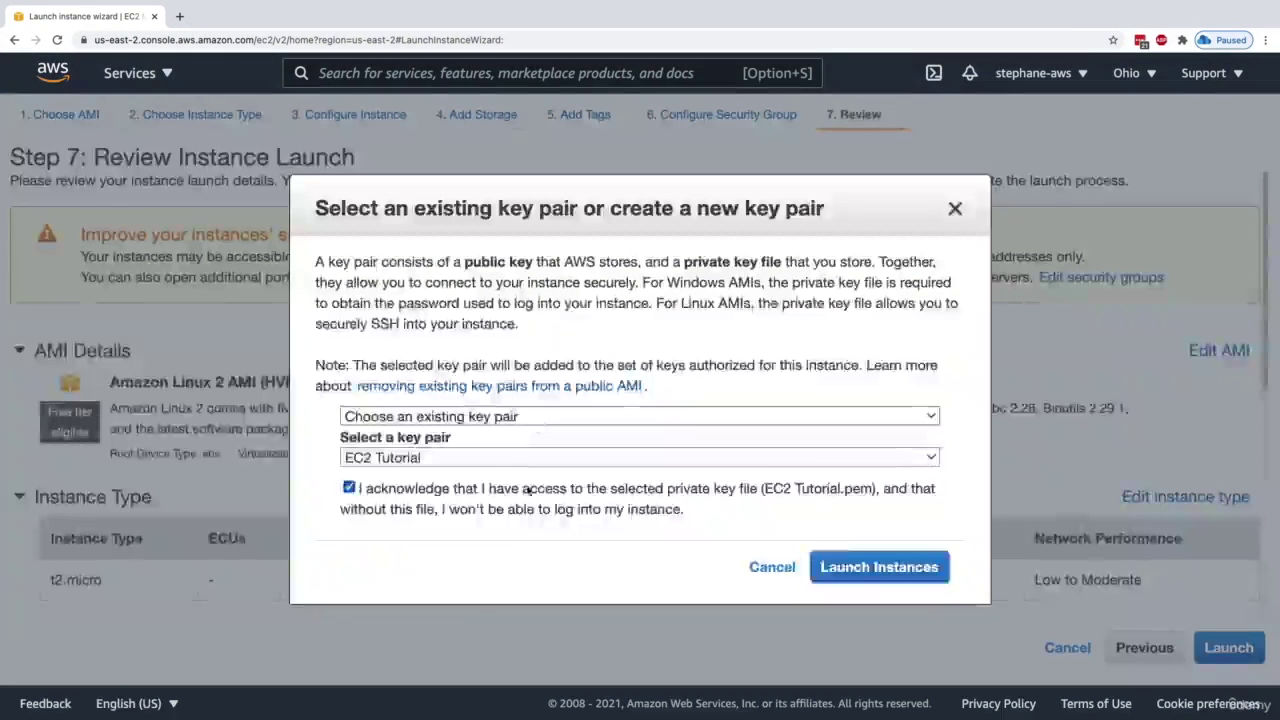
click(868, 566)
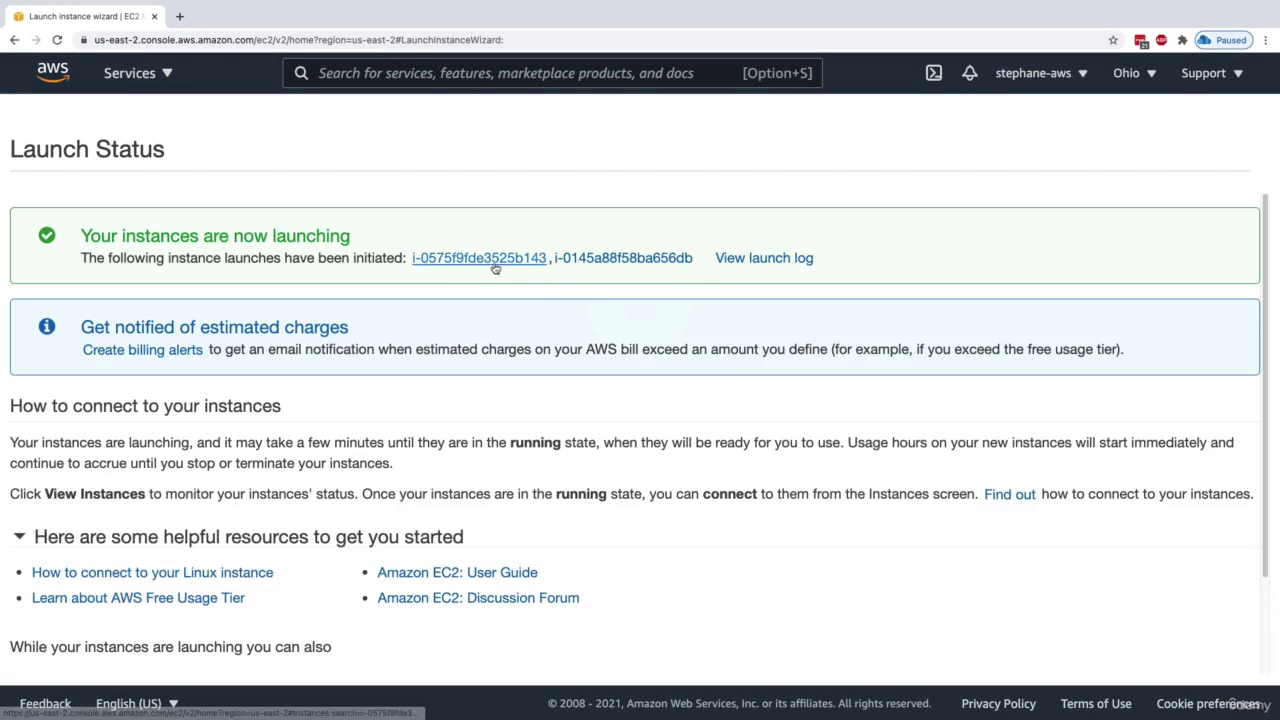
scroll(937, 521, down, 3)
click(1138, 648)
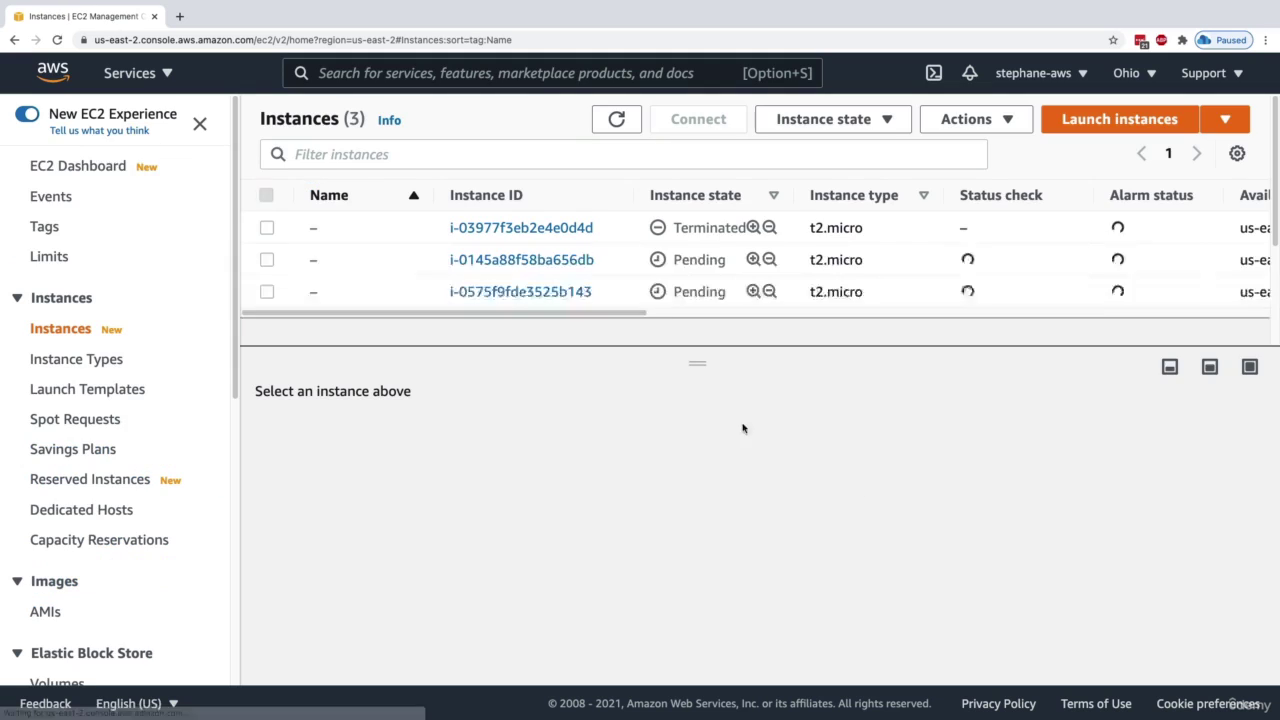
- Examine the networking details of instance i-0145a88f58ba656db, including its network interface's public and private IPv4 addresses
click(330, 259)
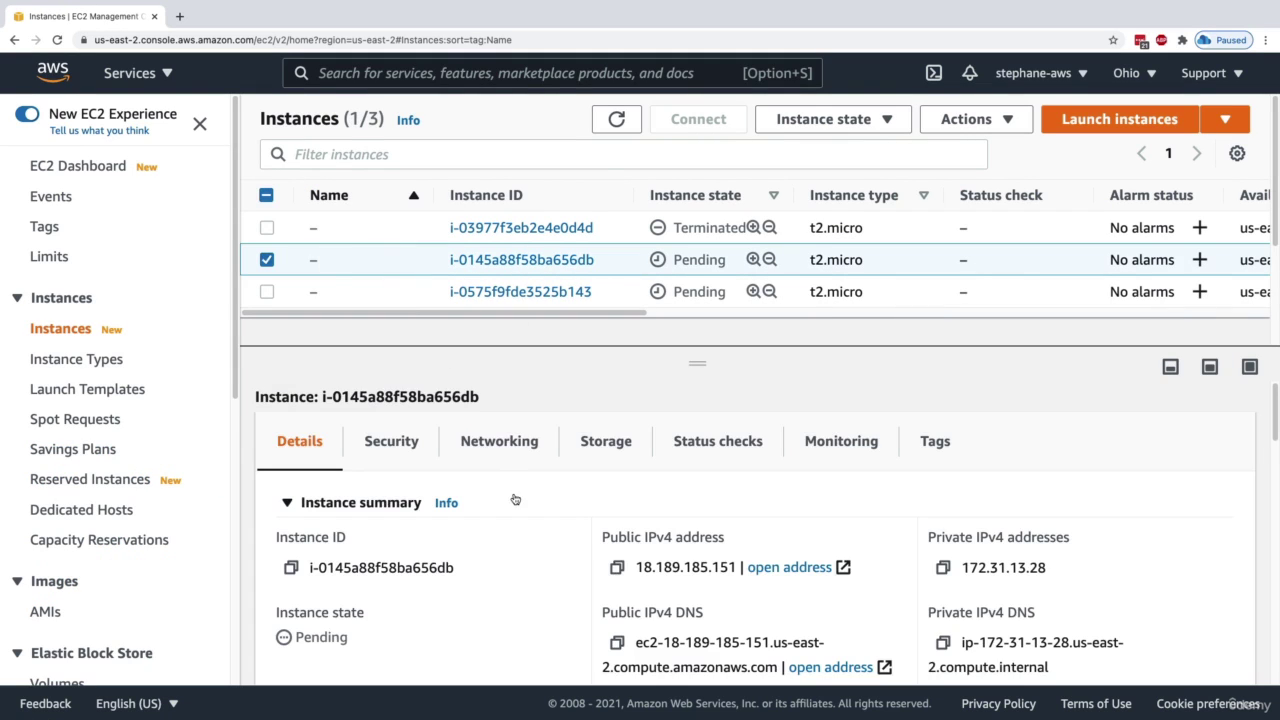
click(463, 436)
scroll(535, 538, down, 4)
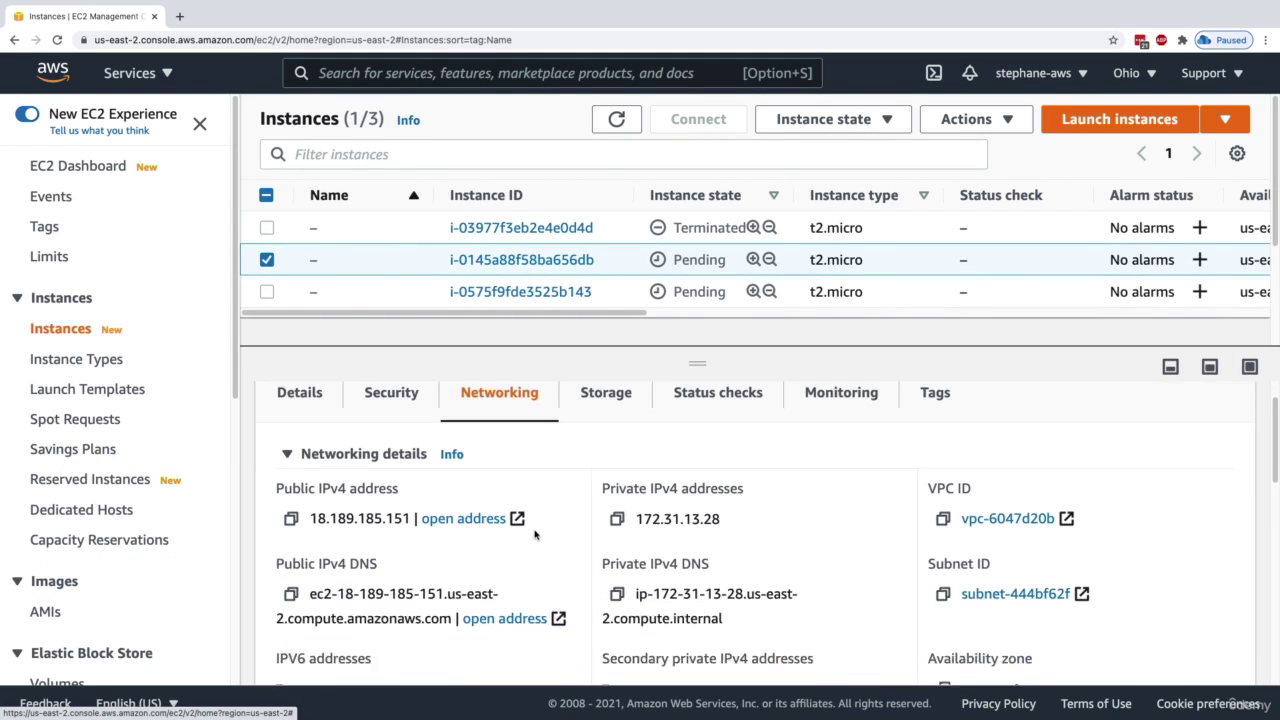
scroll(535, 538, down, 7)
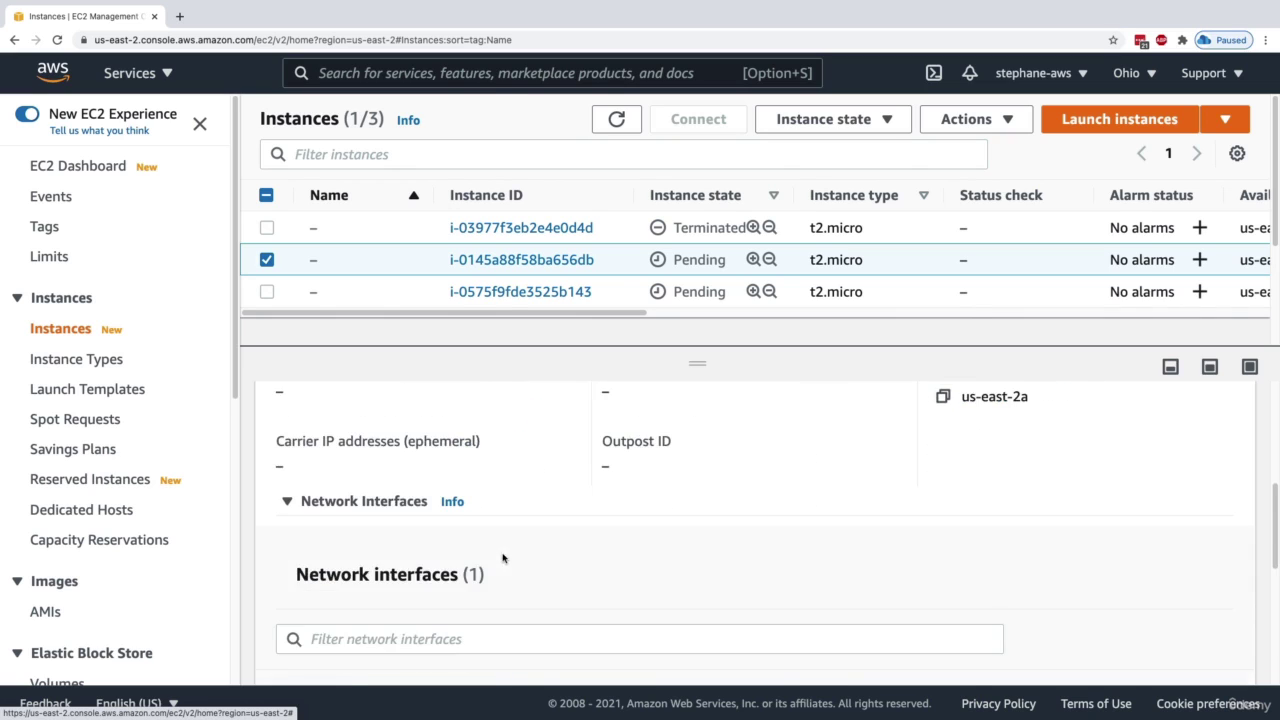
scroll(368, 458, up, 1)
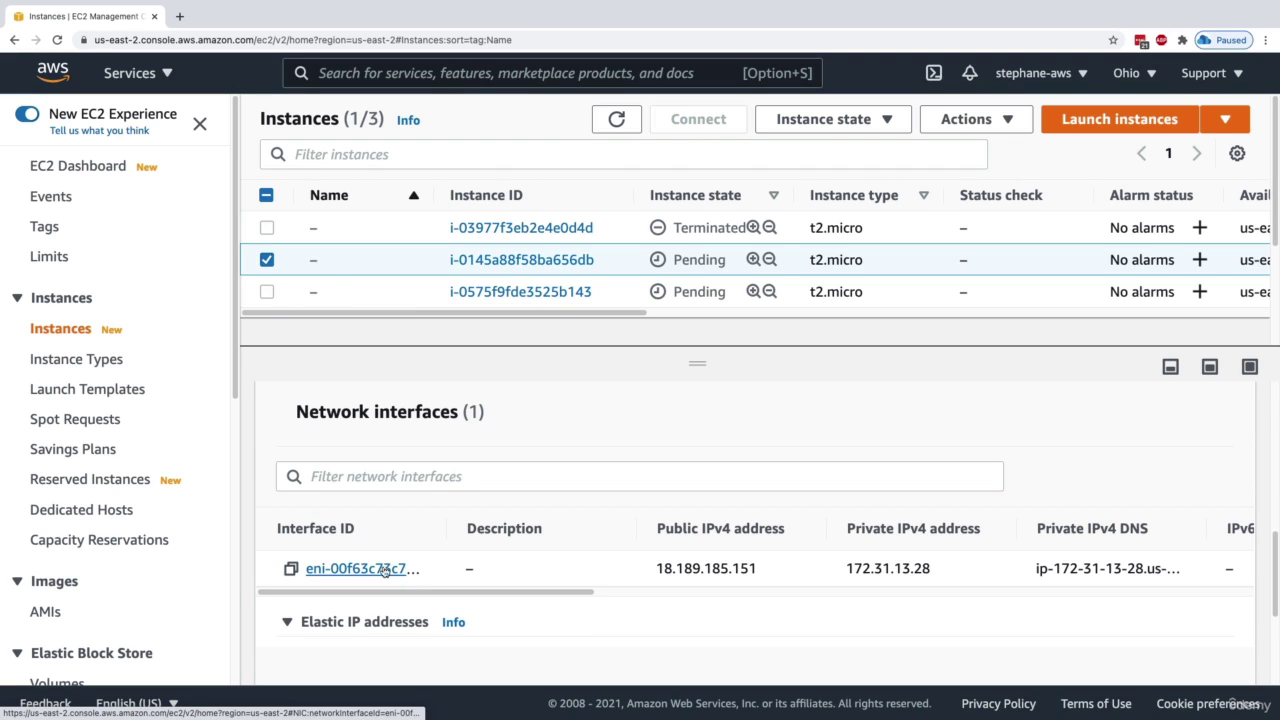
drag(444, 537, 525, 531)
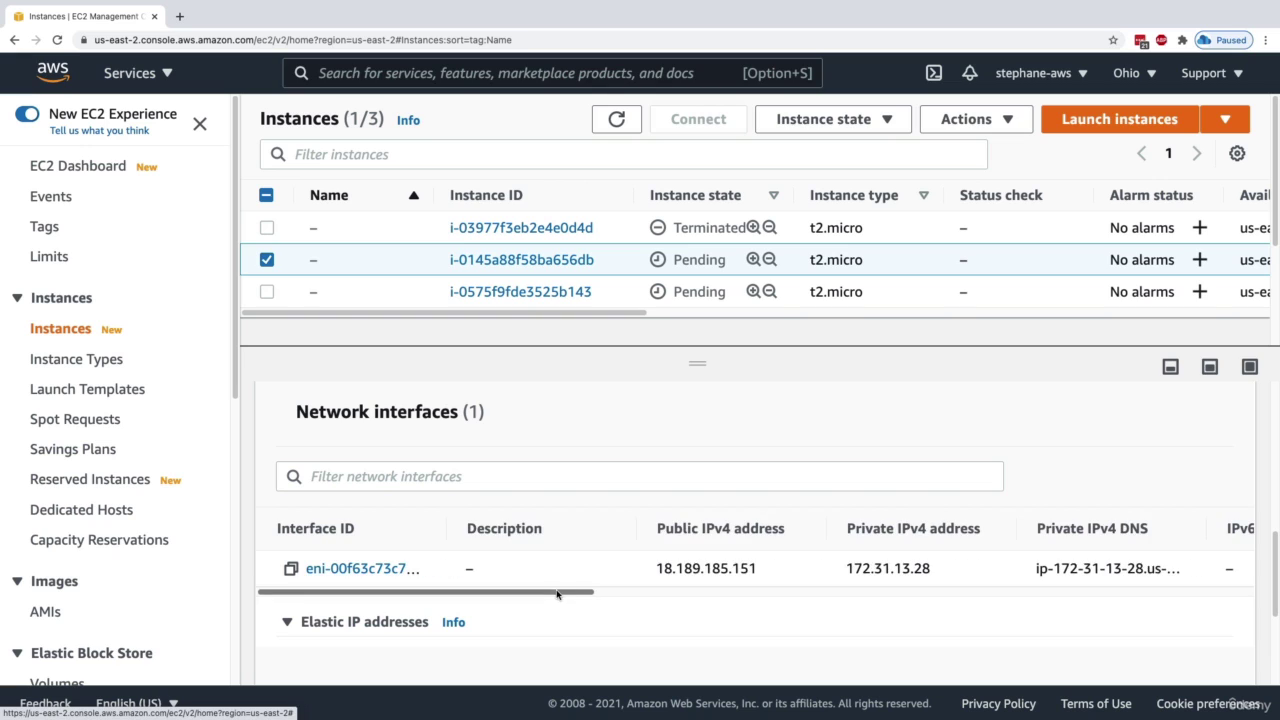
drag(559, 595, 644, 596)
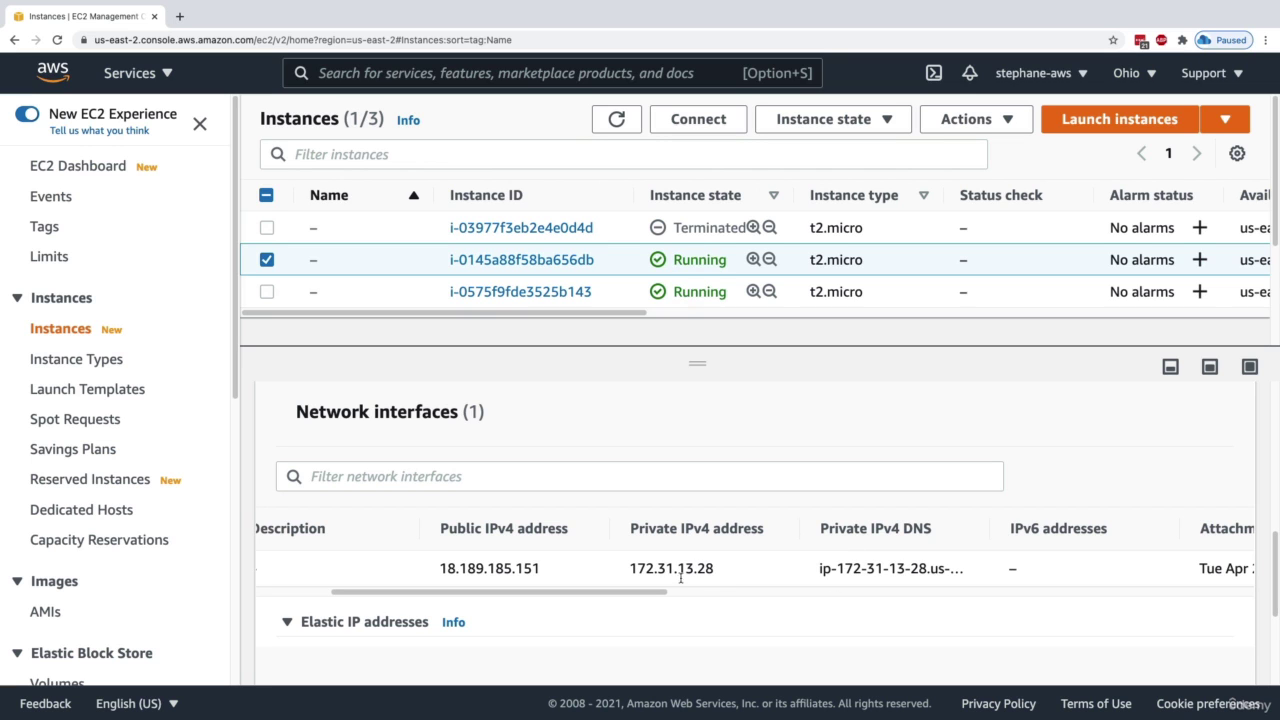
drag(631, 597, 560, 597)
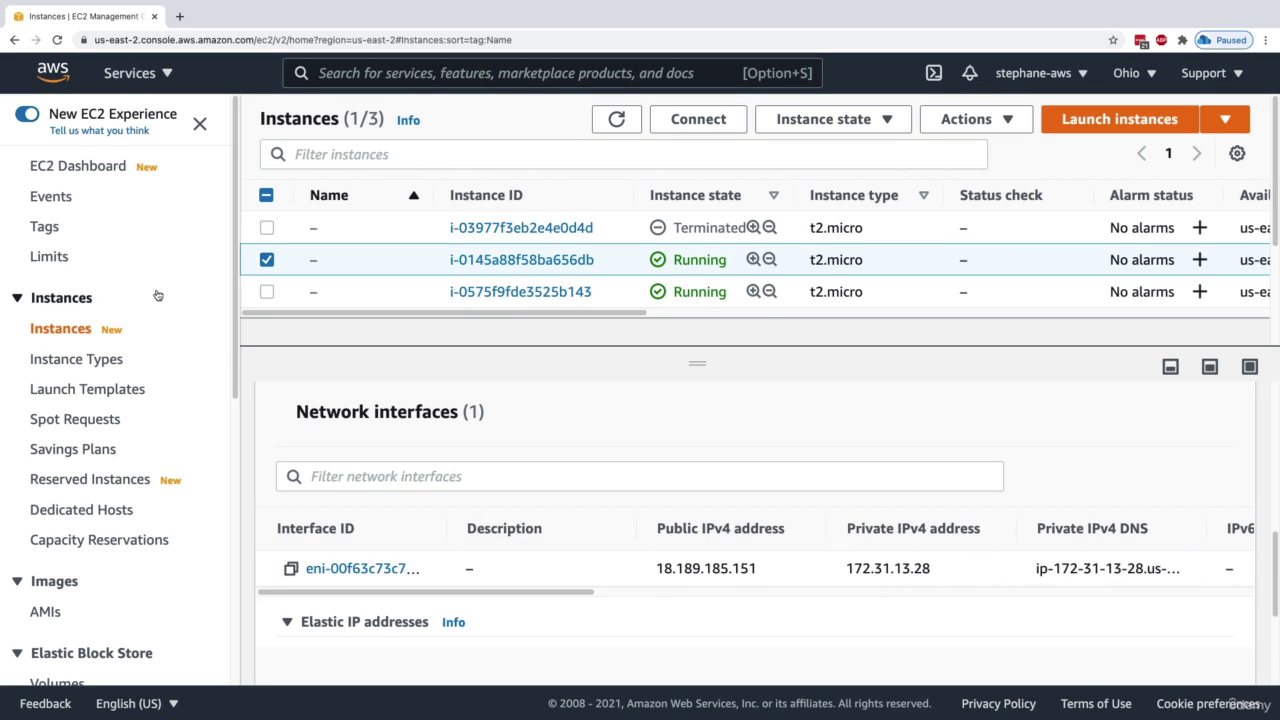
- Compare the network interfaces of the two running instances
click(383, 300)
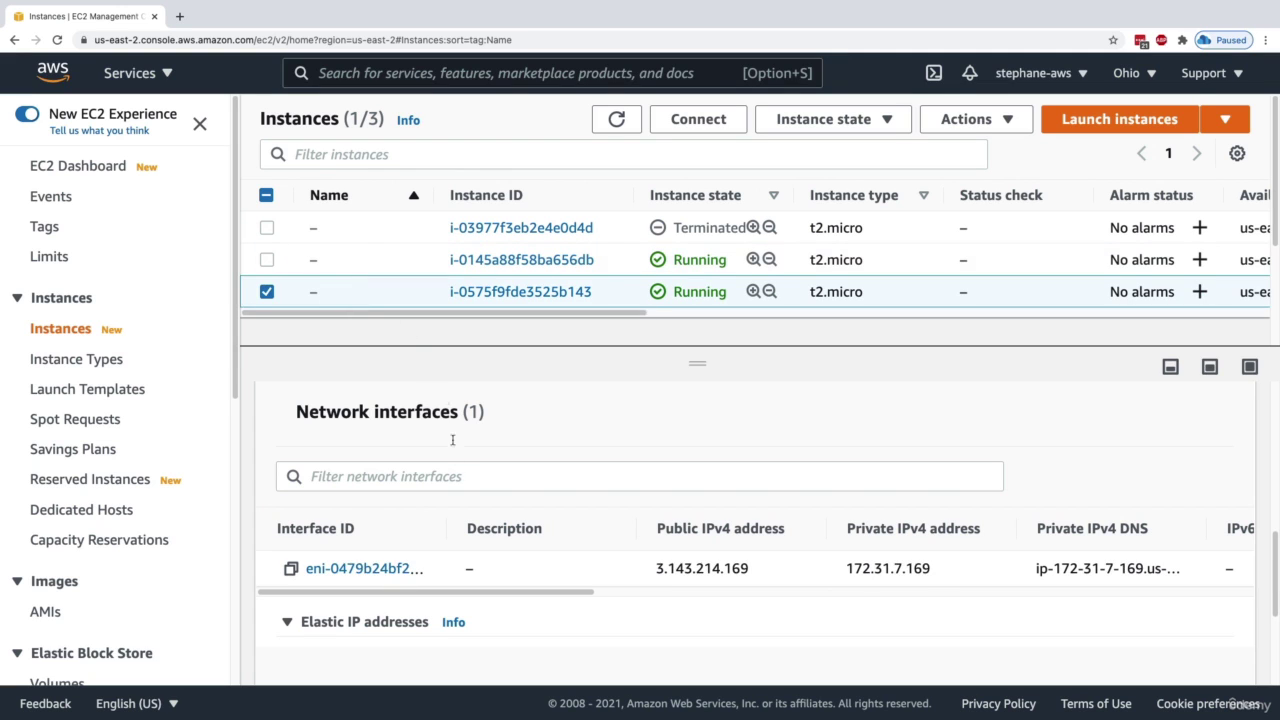
click(375, 259)
click(375, 291)
click(389, 265)
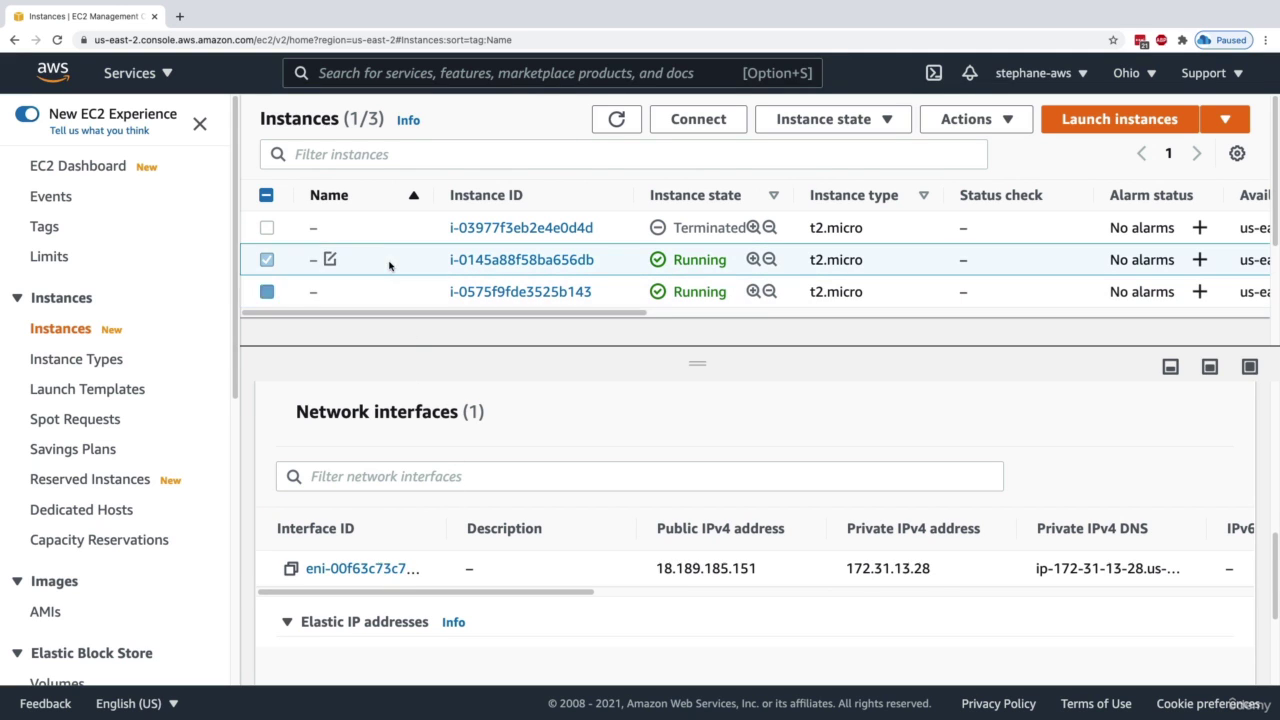
- Open the EC2 Network Interfaces page in a separate browser tab and examine each interface's attached instance, status and IPv4 addresses
scroll(182, 420, down, 5)
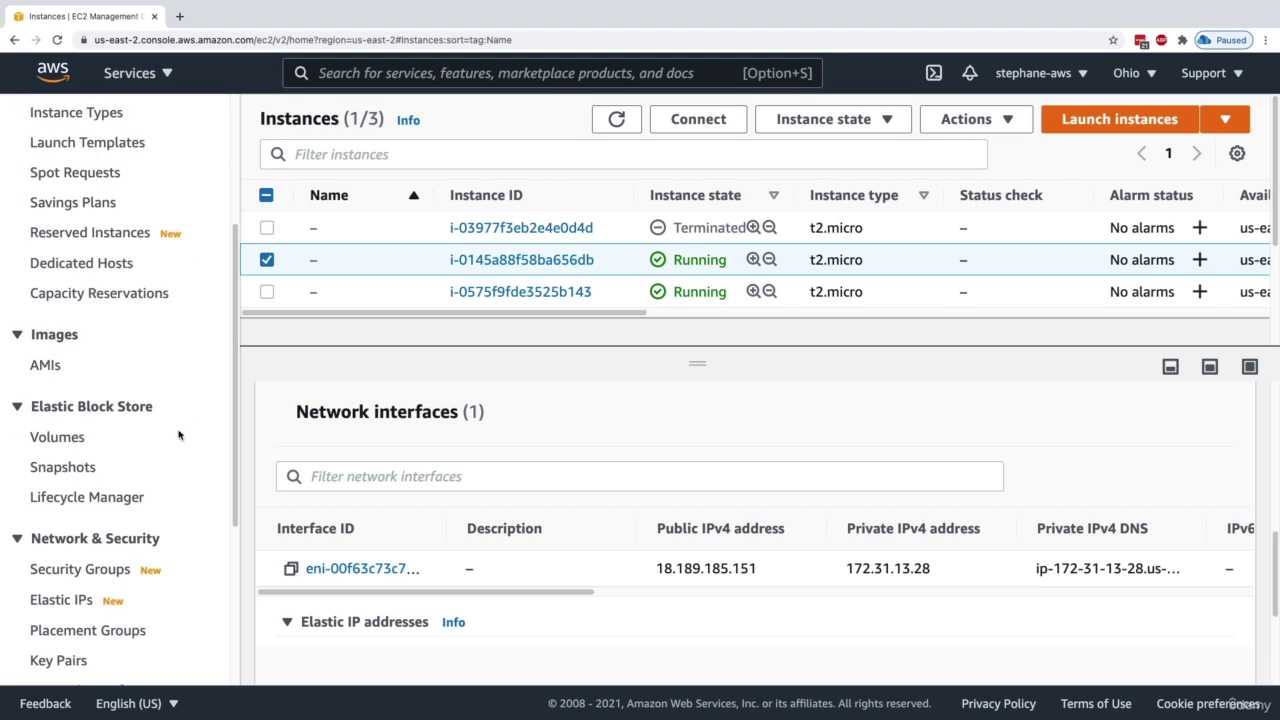
scroll(179, 435, down, 2)
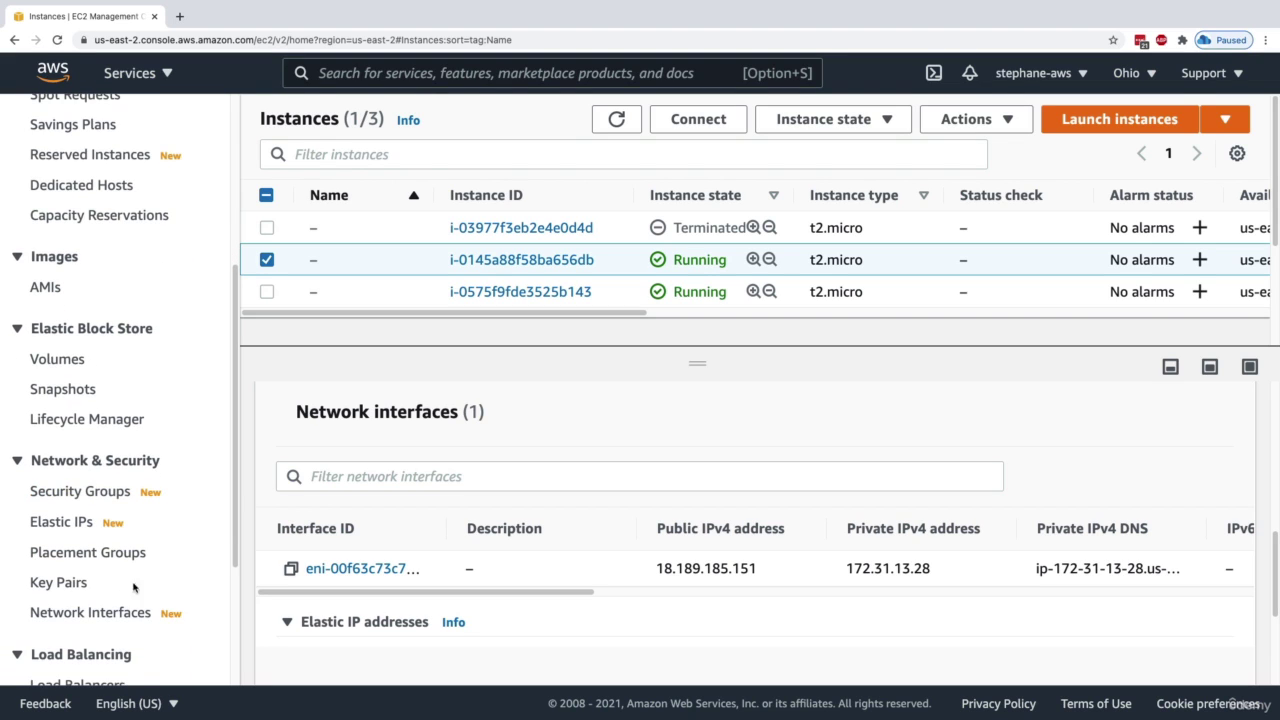
super+click(131, 612)
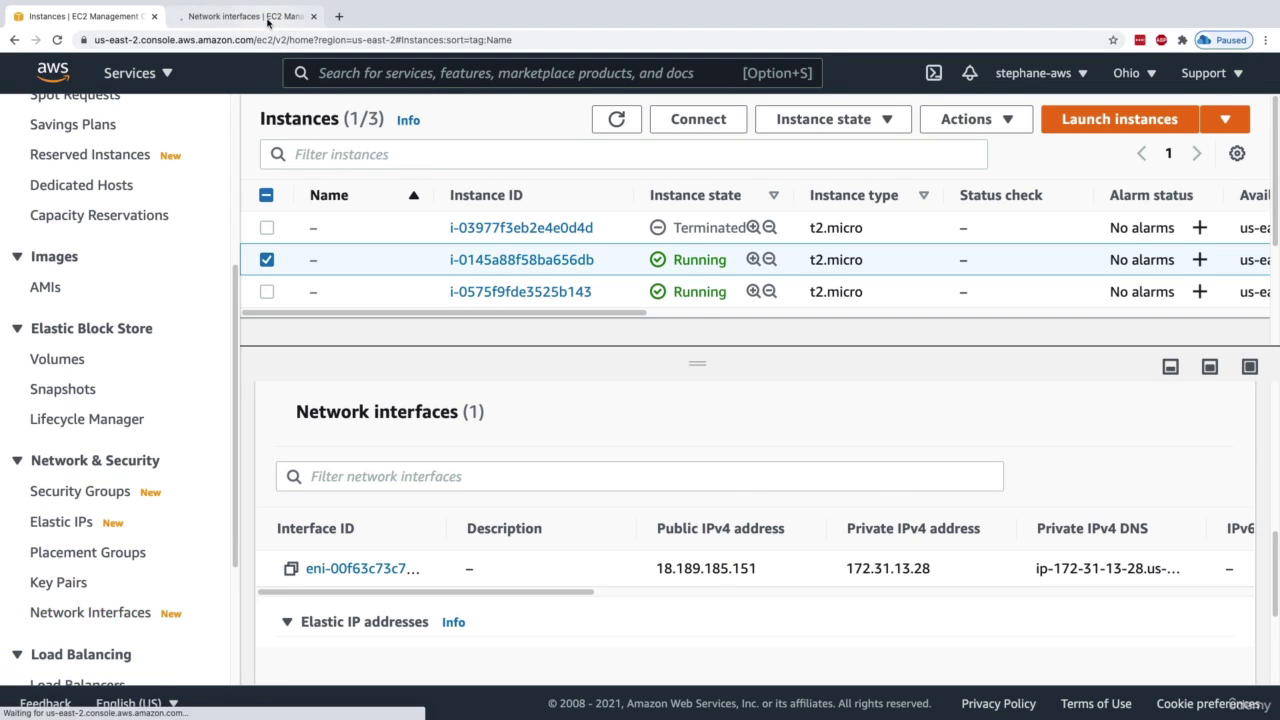
click(240, 17)
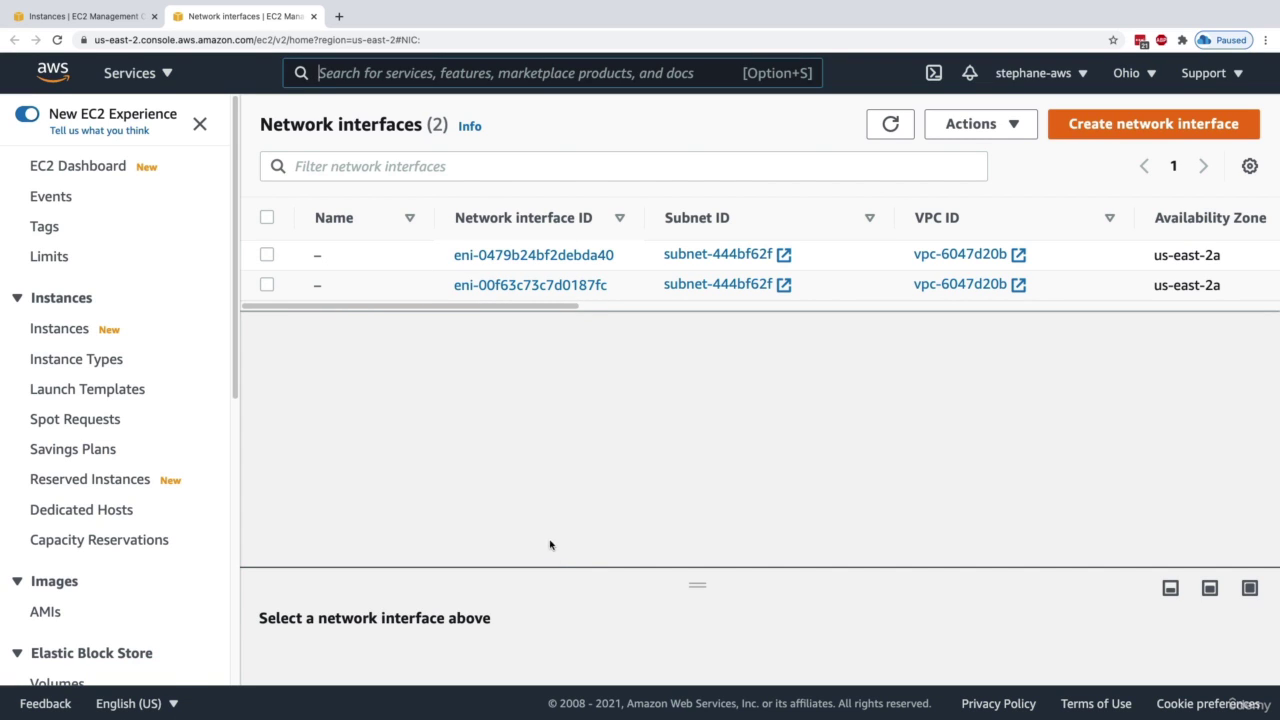
drag(556, 568, 563, 425)
drag(548, 308, 972, 312)
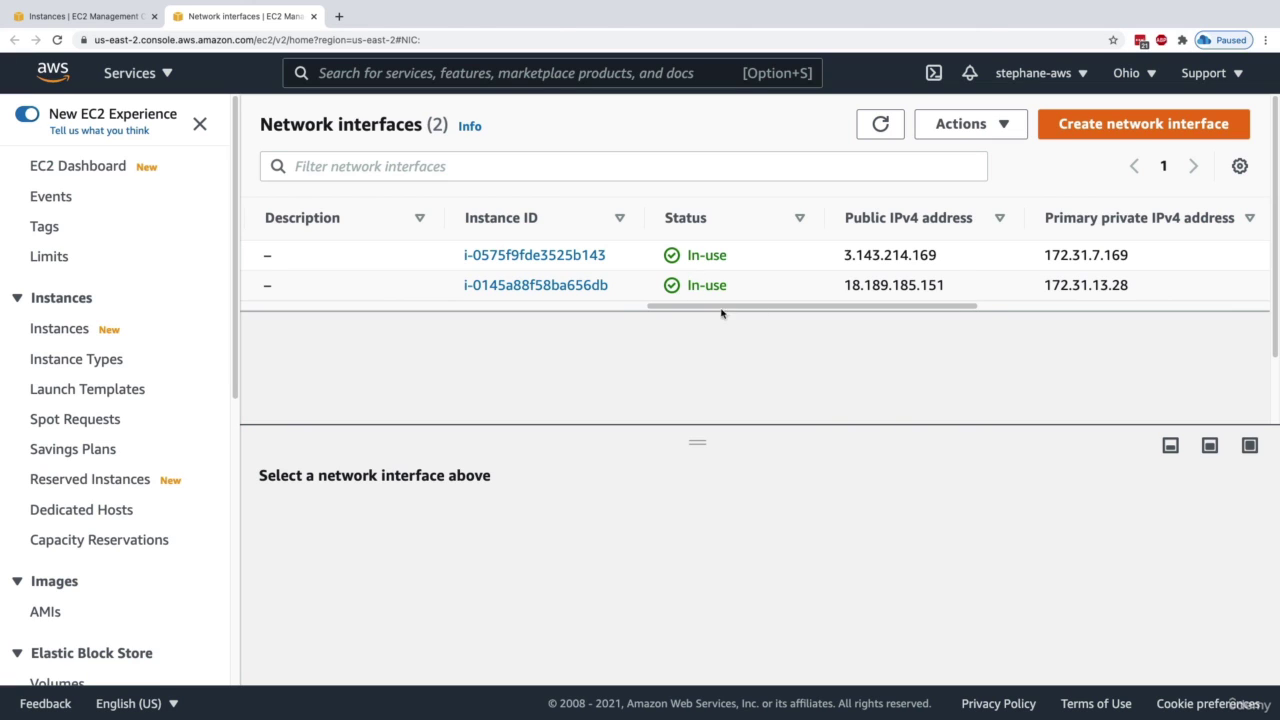
- Start creating a network interface with the description DemoENI
click(1091, 131)
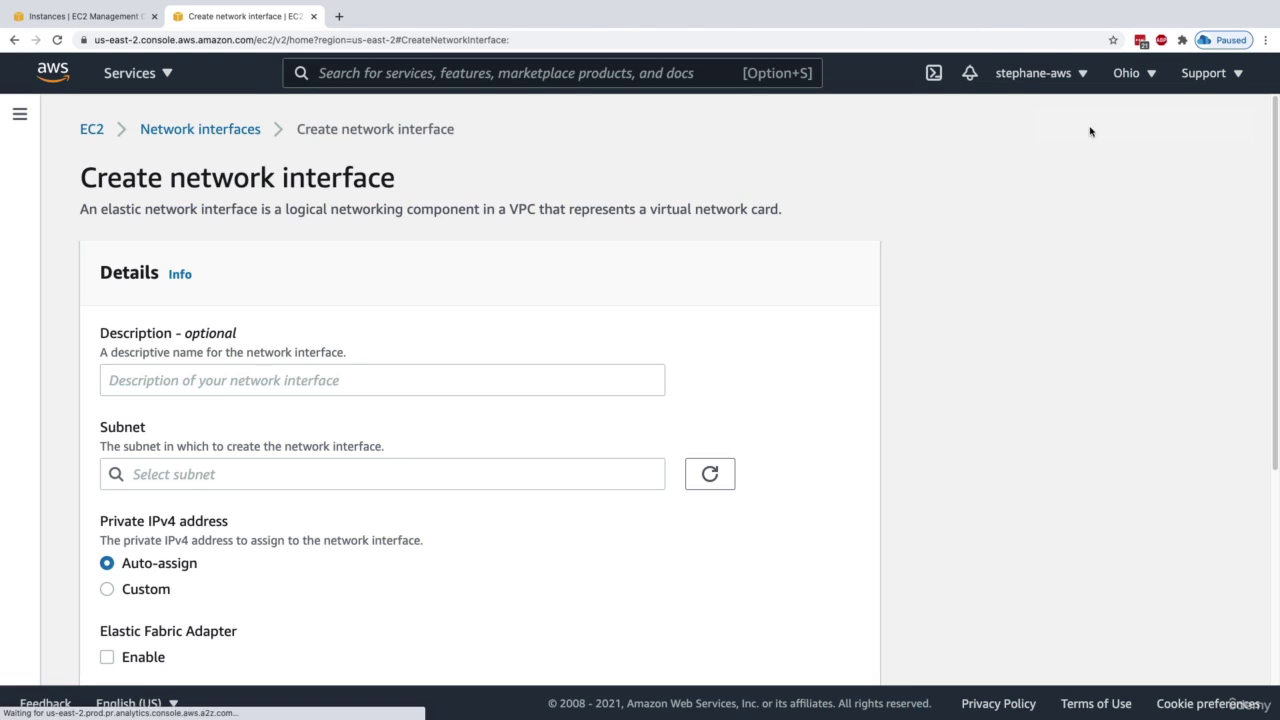
click(250, 360)
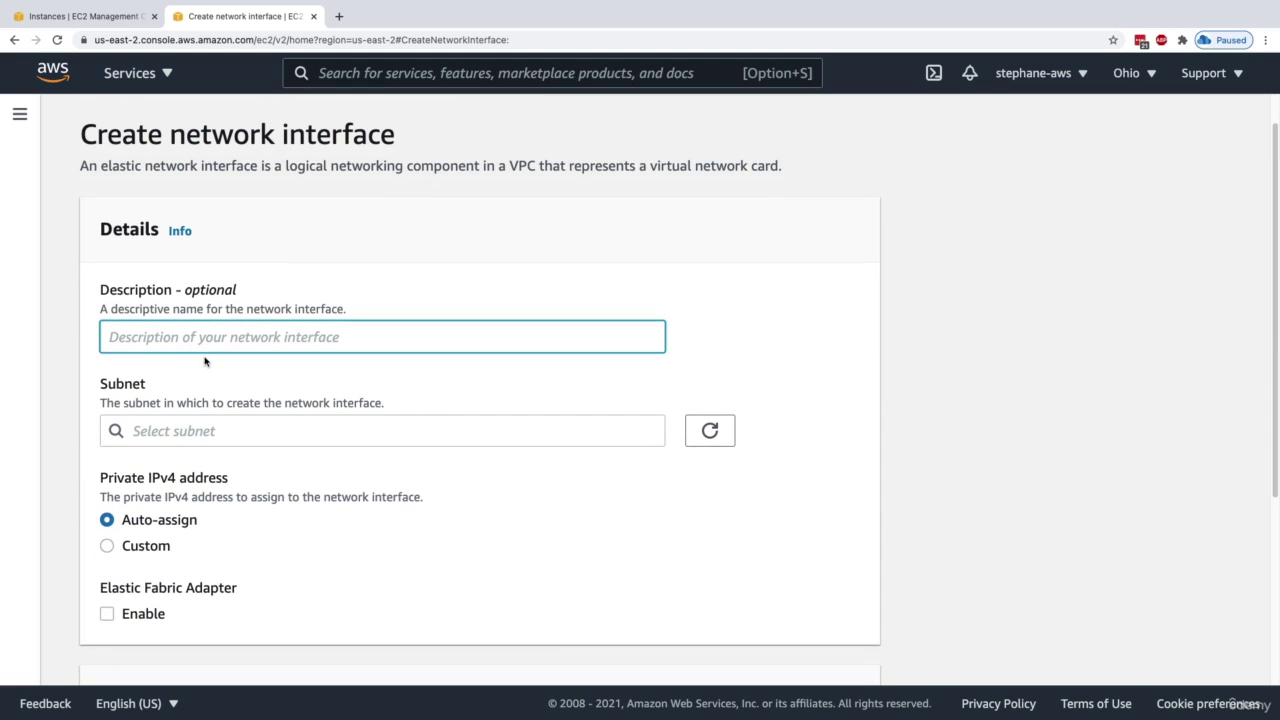
text(DemoENI)
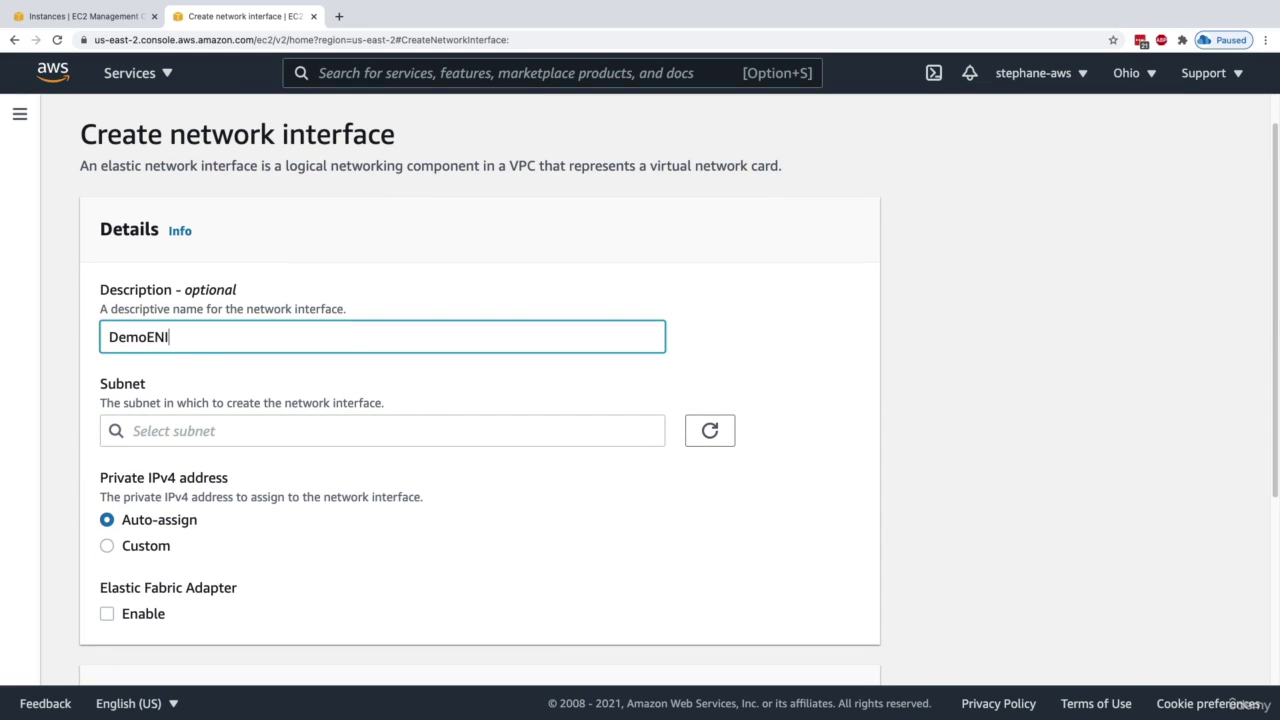
- Review the available subnets and check the running instances' availability zone in the instances list
click(160, 418)
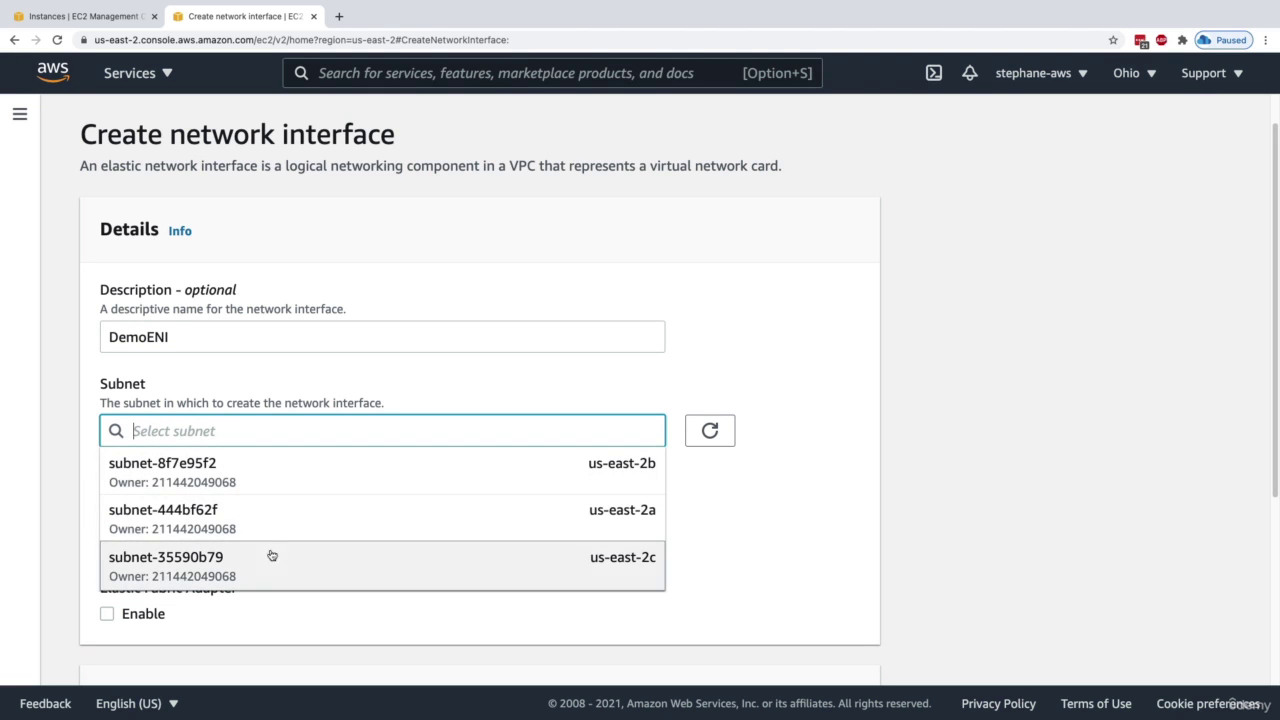
click(286, 366)
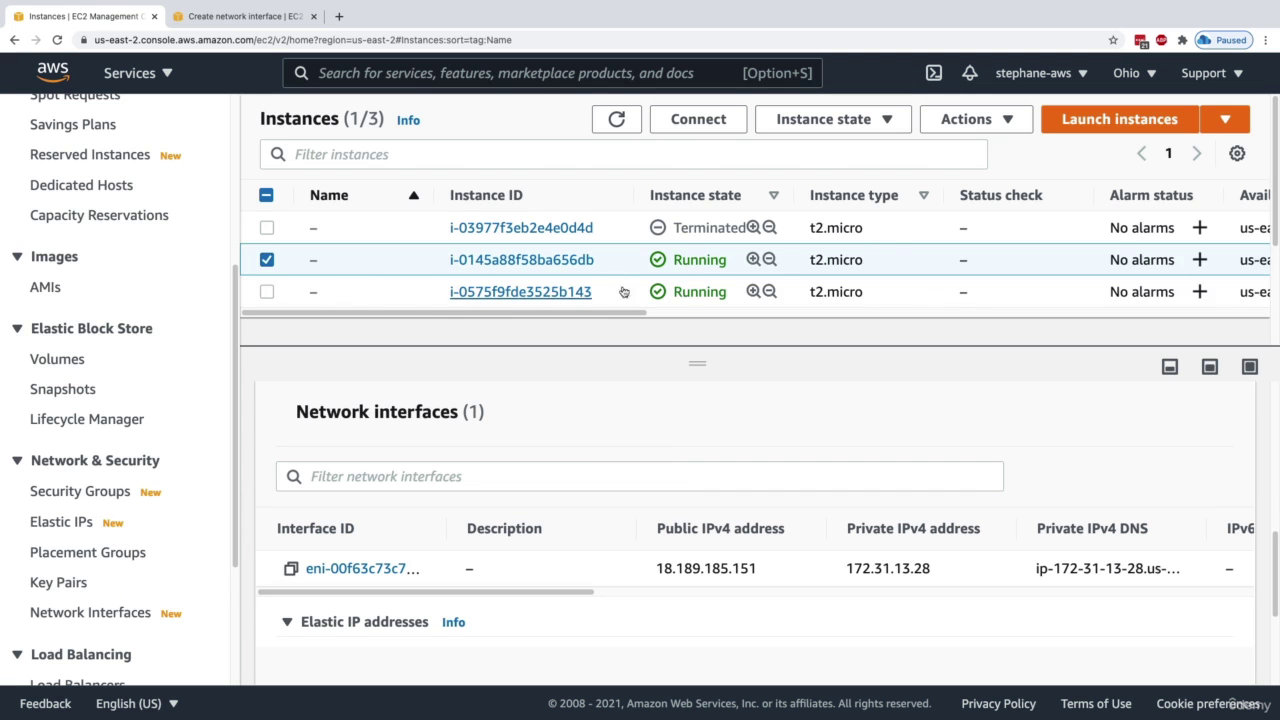
drag(594, 313, 718, 316)
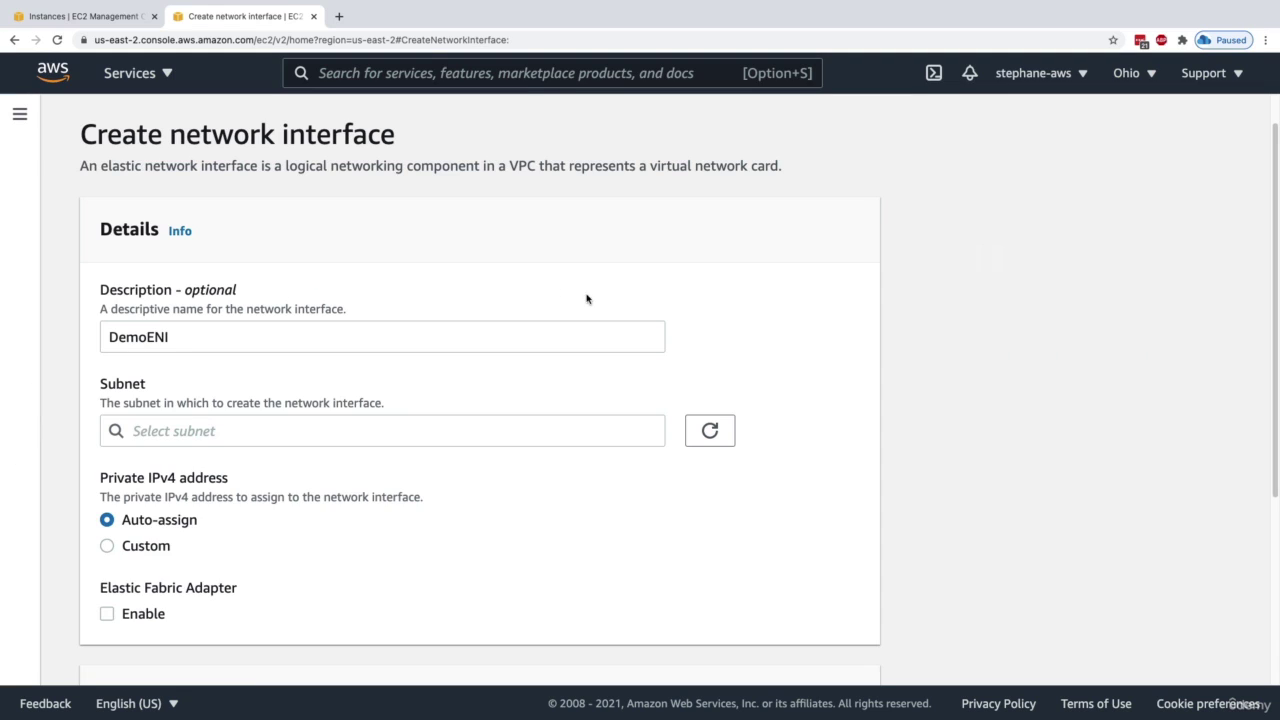
- Set the new network interface's subnet to subnet-444bf62f in us-east-2a
click(254, 430)
click(266, 476)
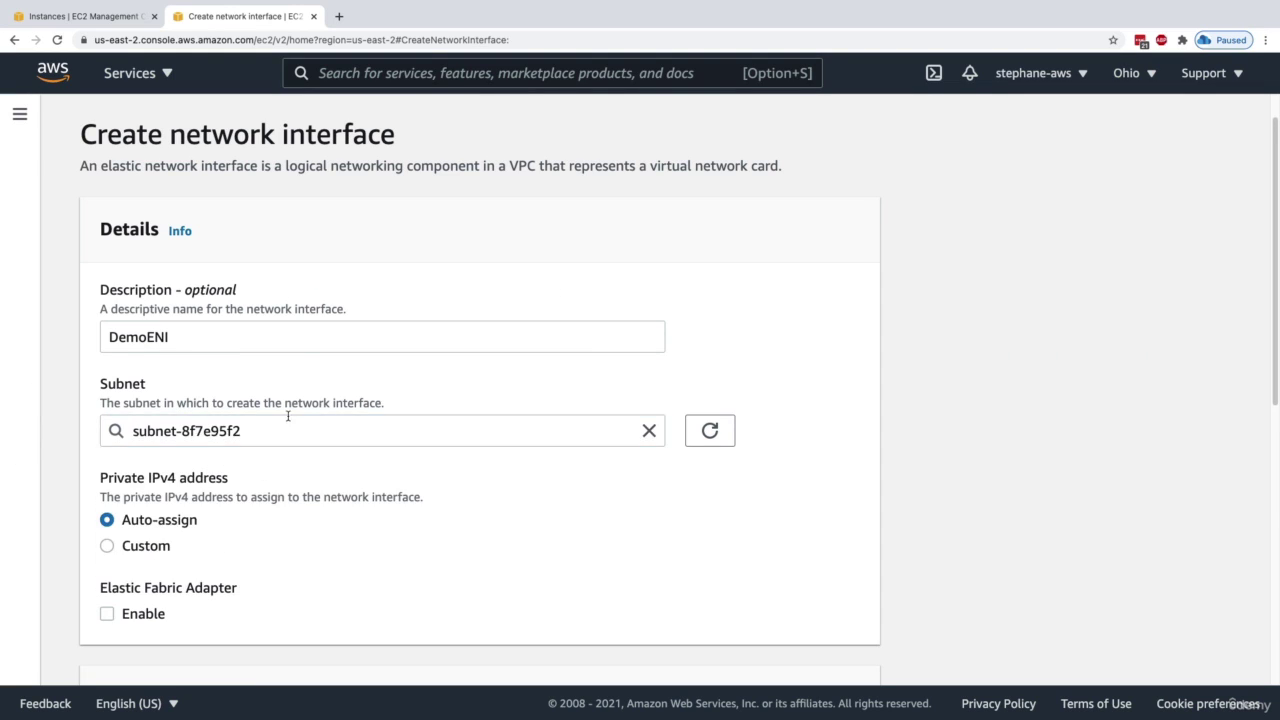
click(292, 420)
click(320, 363)
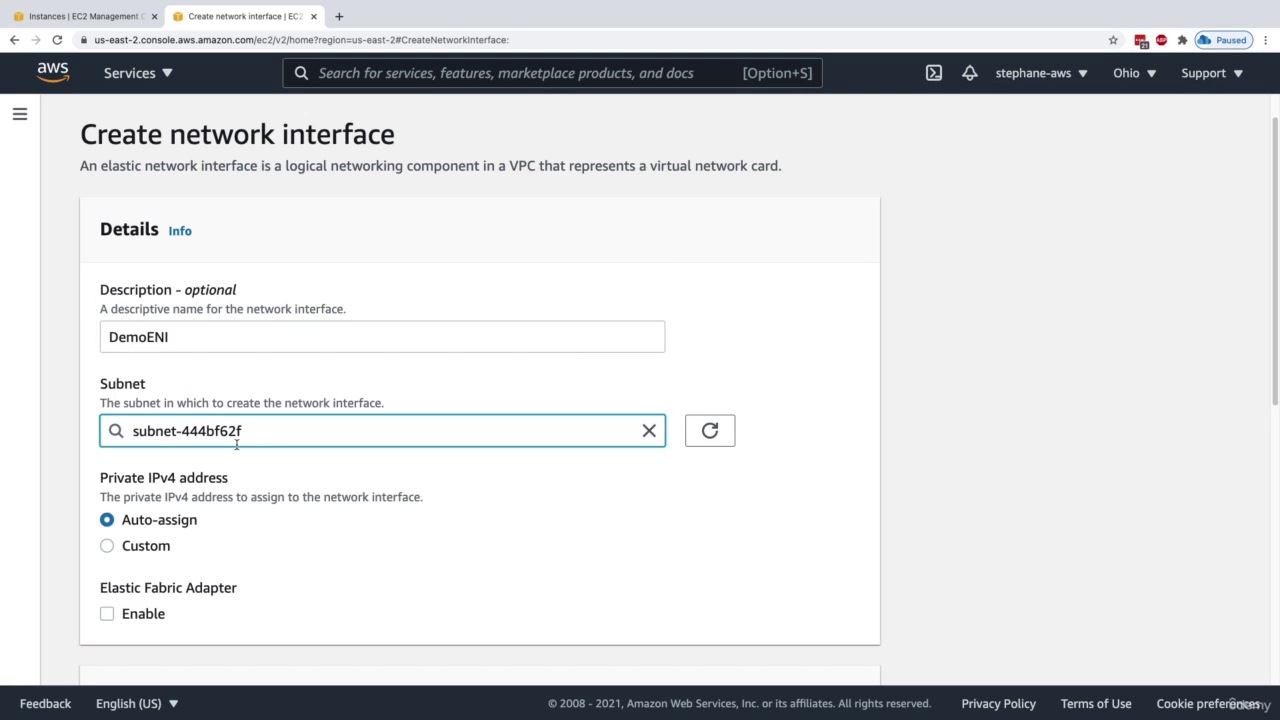
- Try the Custom private IPv4 address option for the interface and return it to Auto-assign
scroll(145, 500, down, 1)
drag(126, 468, 222, 466)
click(216, 466)
scroll(190, 460, down, 2)
click(160, 414)
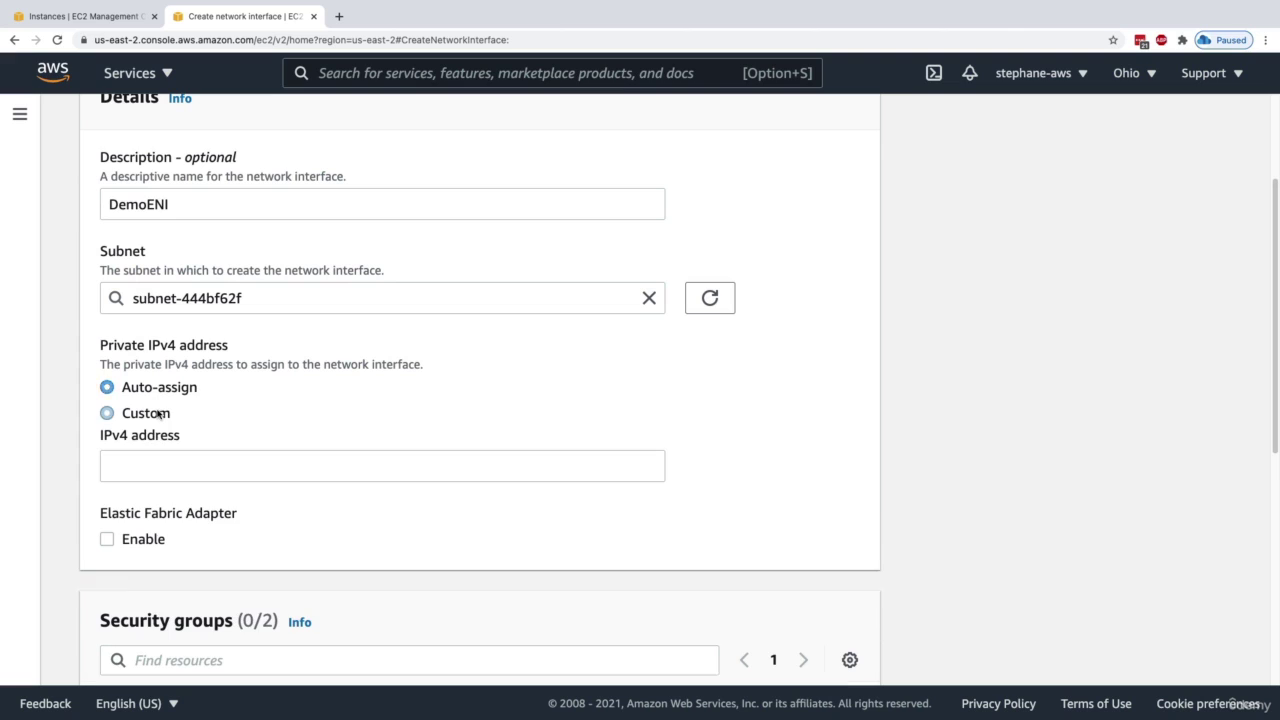
click(137, 462)
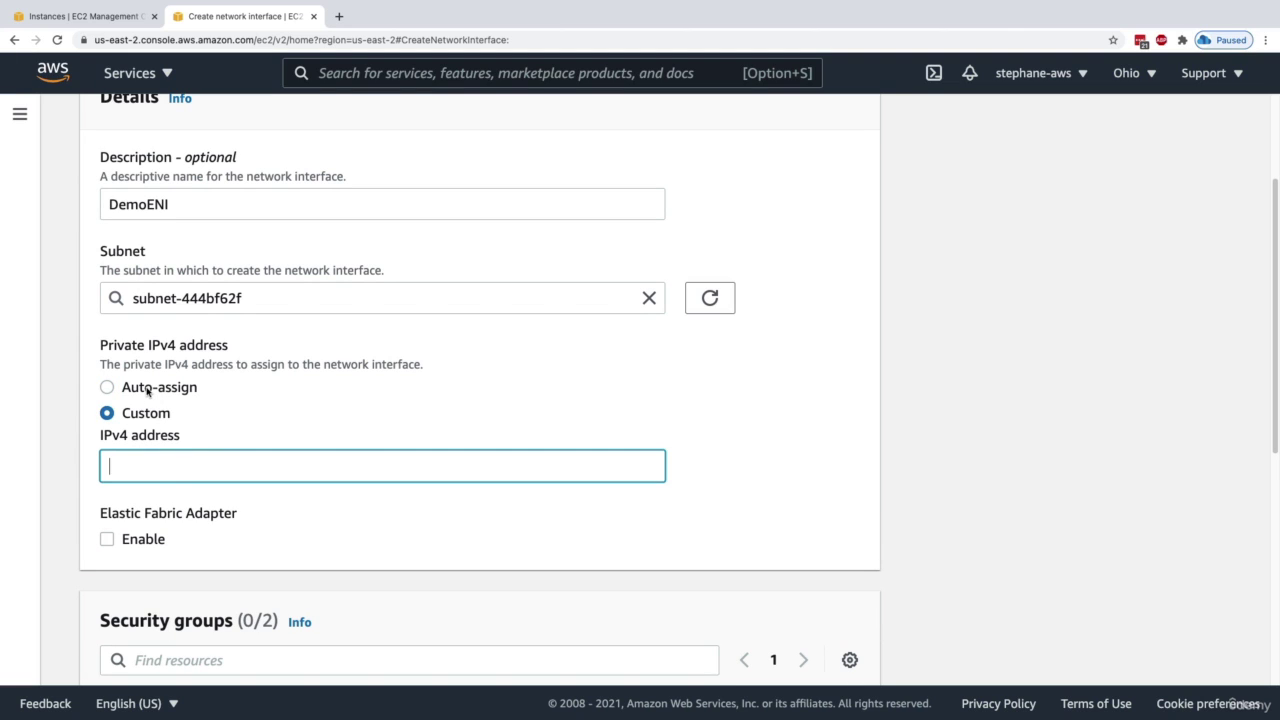
click(167, 392)
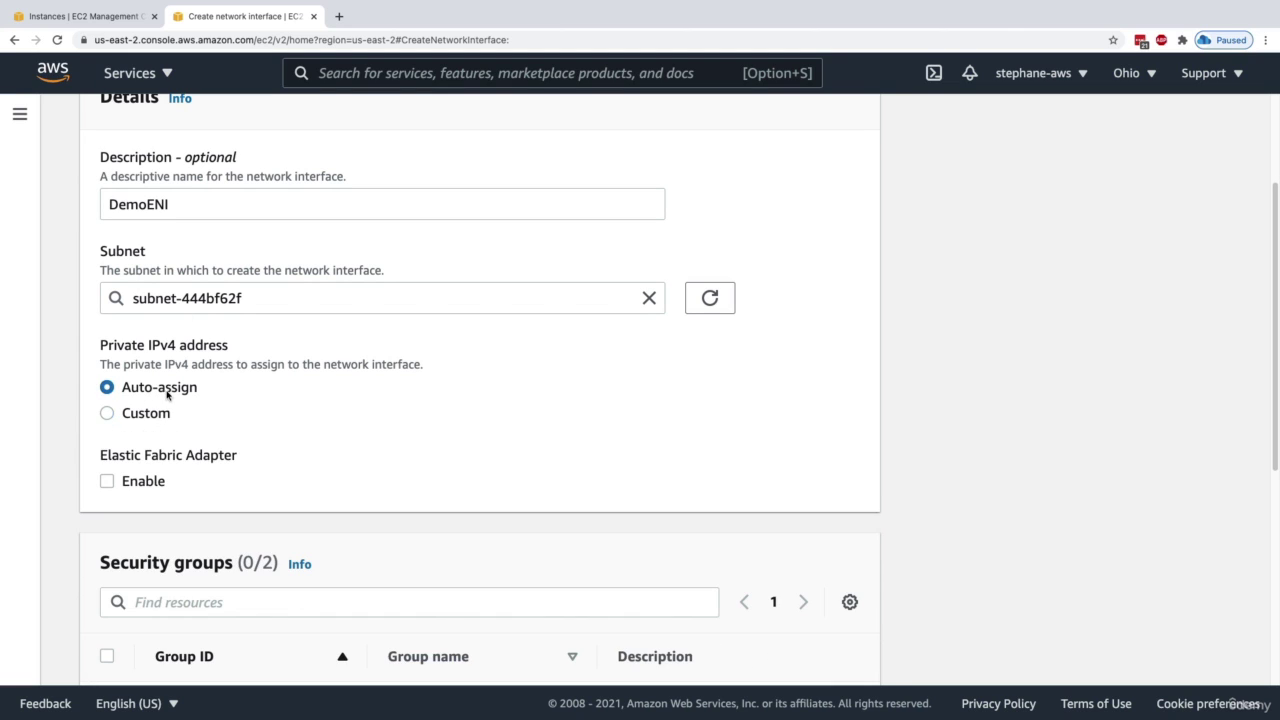
- Attach the launch-wizard-1 security group to the new network interface
scroll(170, 405, down, 5)
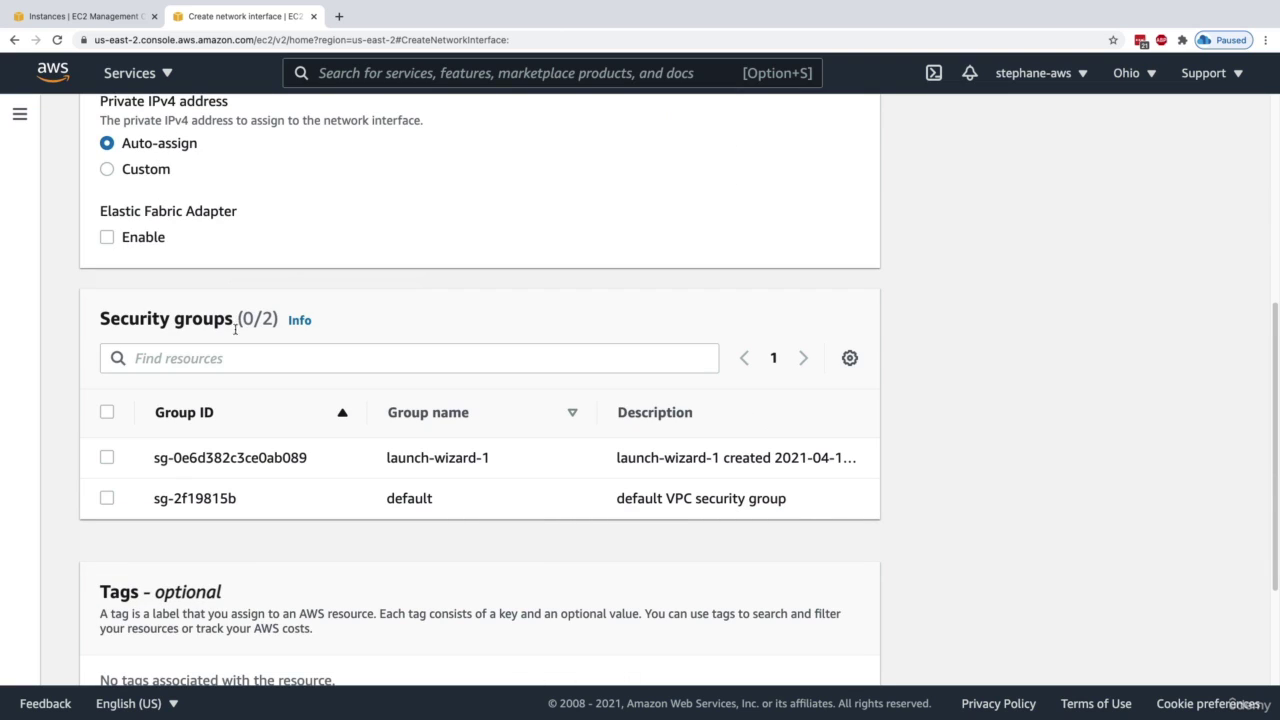
click(106, 457)
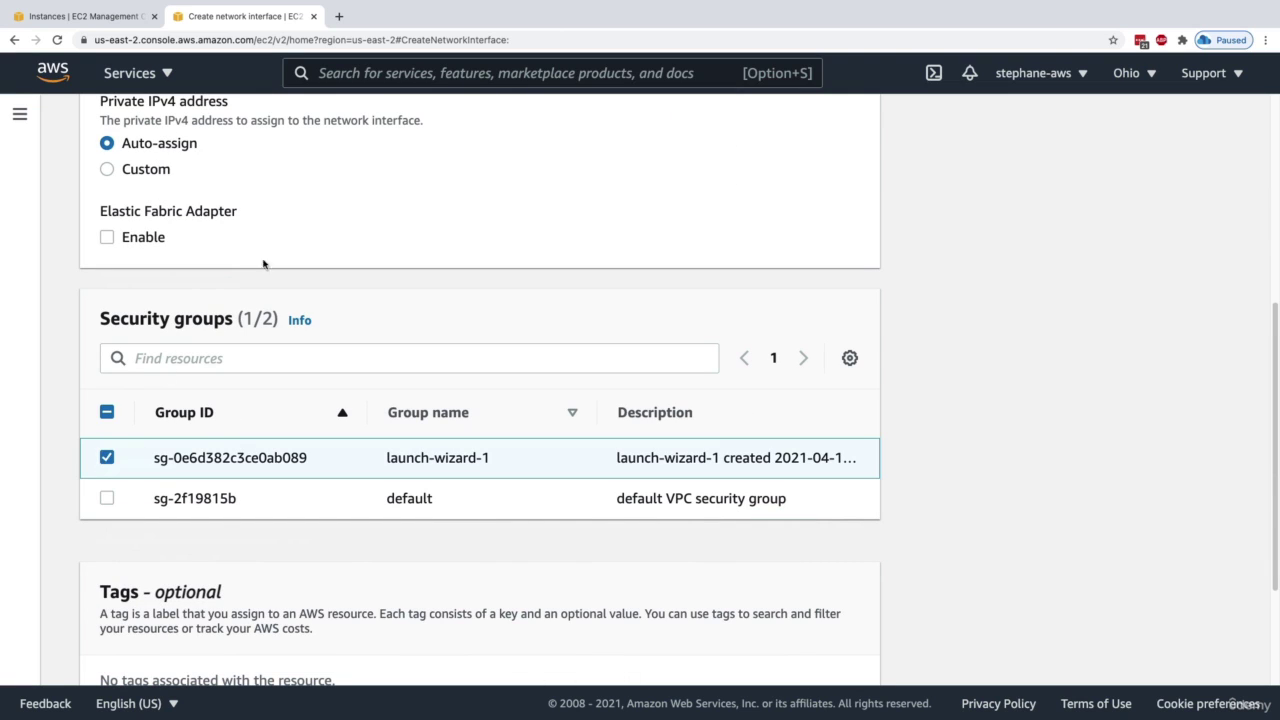
- Create the network interface with the configured settings and select the new available interface in the network interfaces list
scroll(390, 464, down, 4)
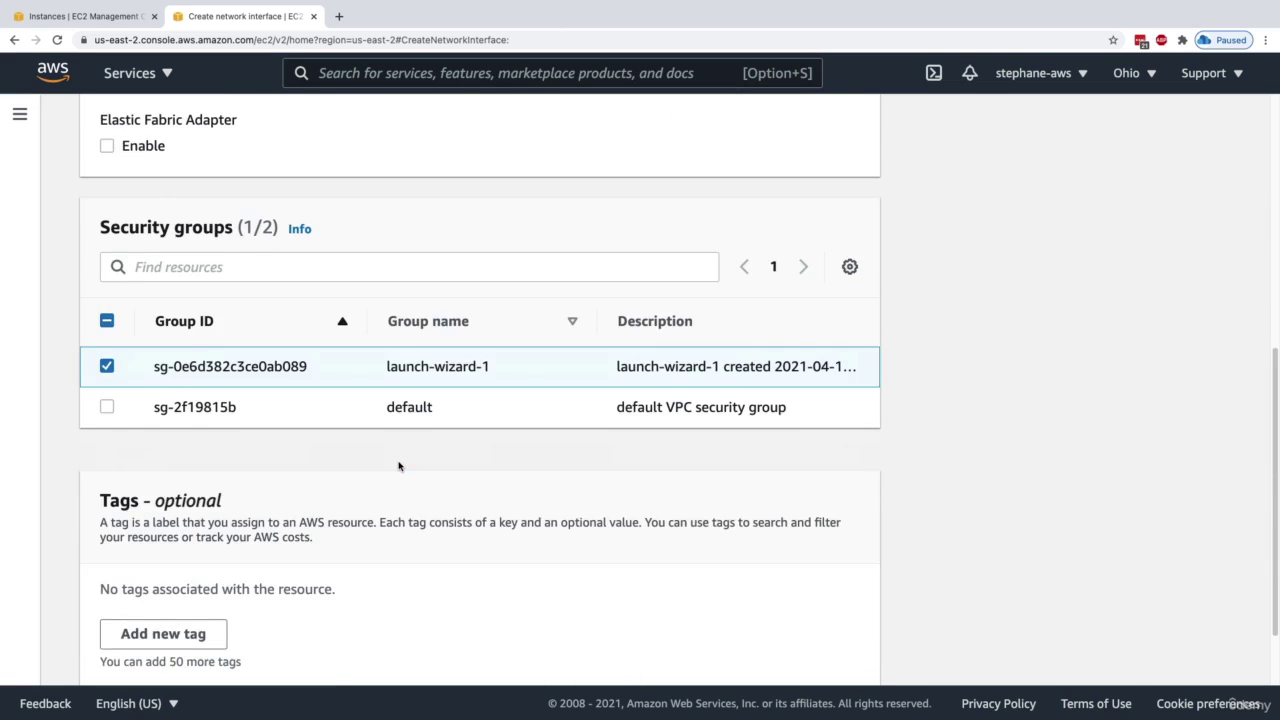
click(803, 641)
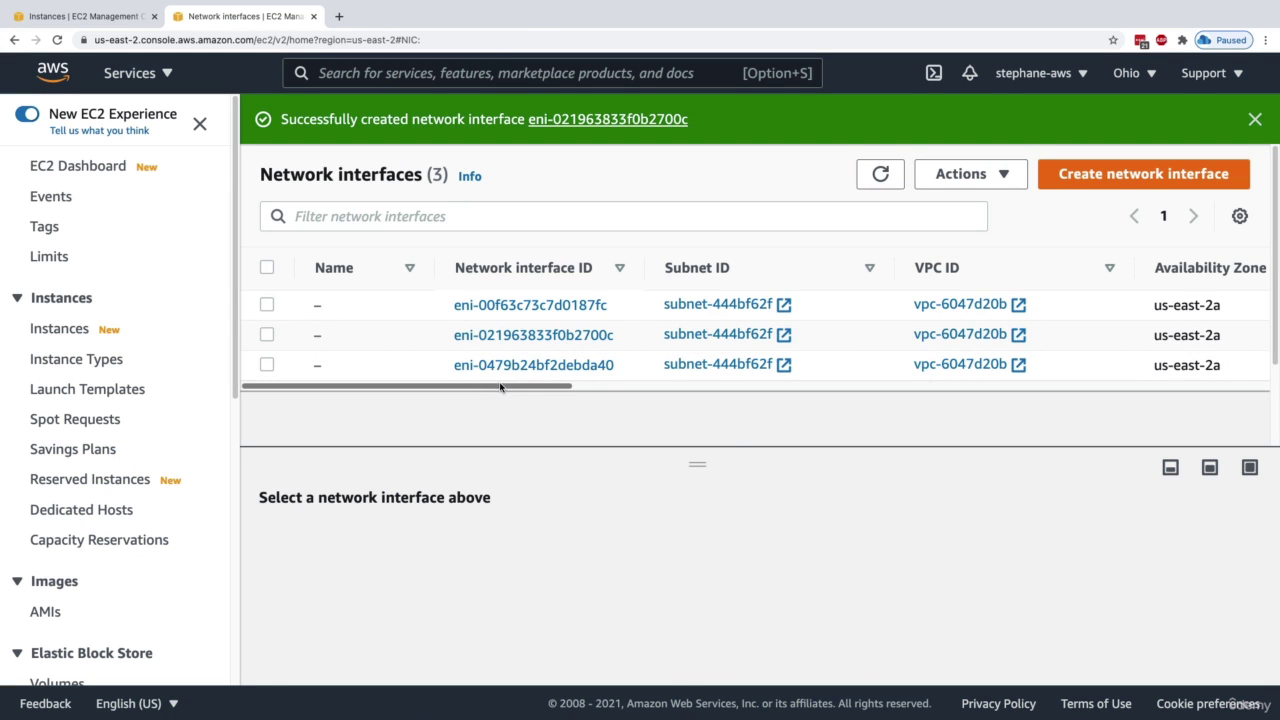
drag(503, 384, 993, 376)
click(758, 345)
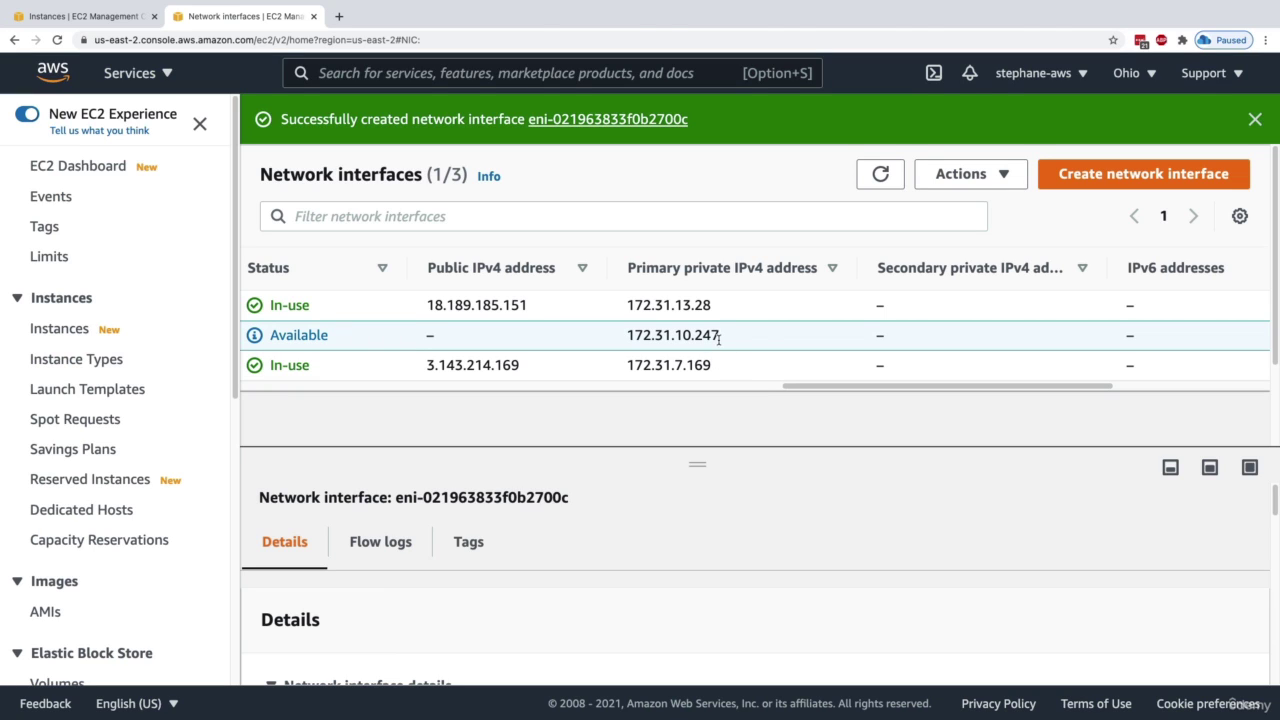
double_click(719, 338)
click(723, 343)
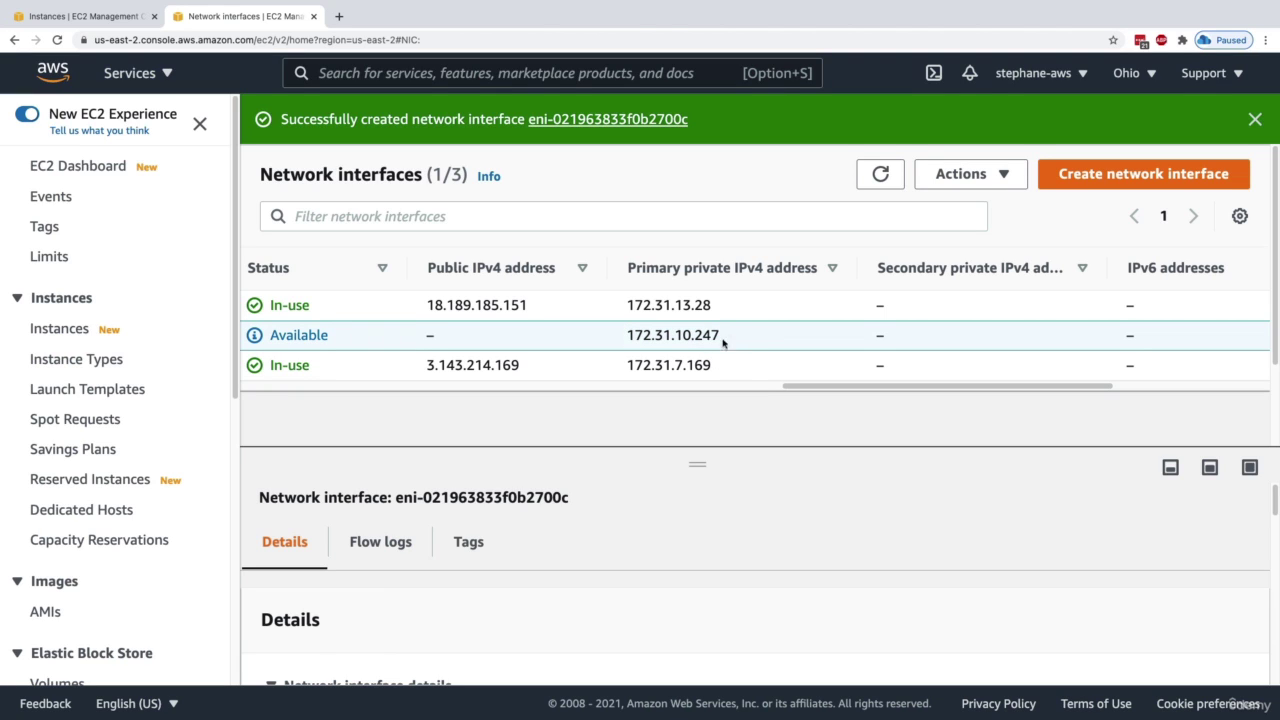
- Attach the selected network interface eni-021963833f0b2700c to instance i-0145a88f58ba656db
click(965, 174)
click(978, 204)
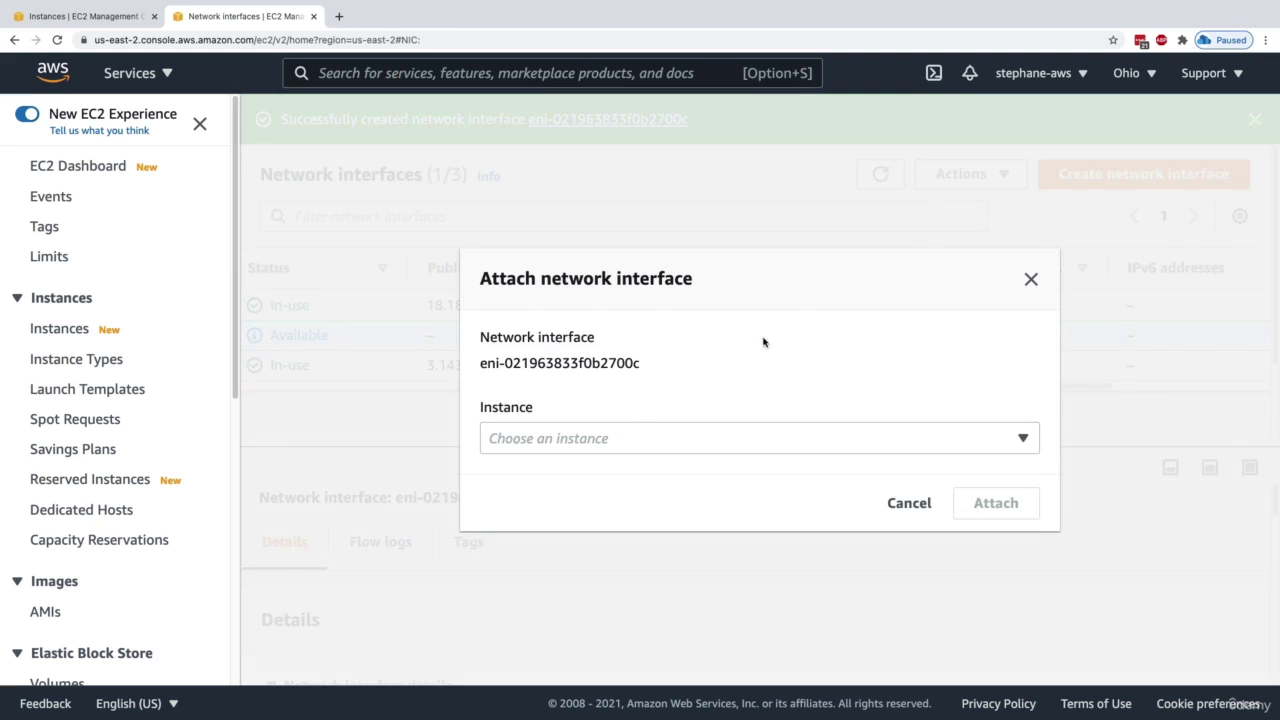
click(637, 437)
click(636, 503)
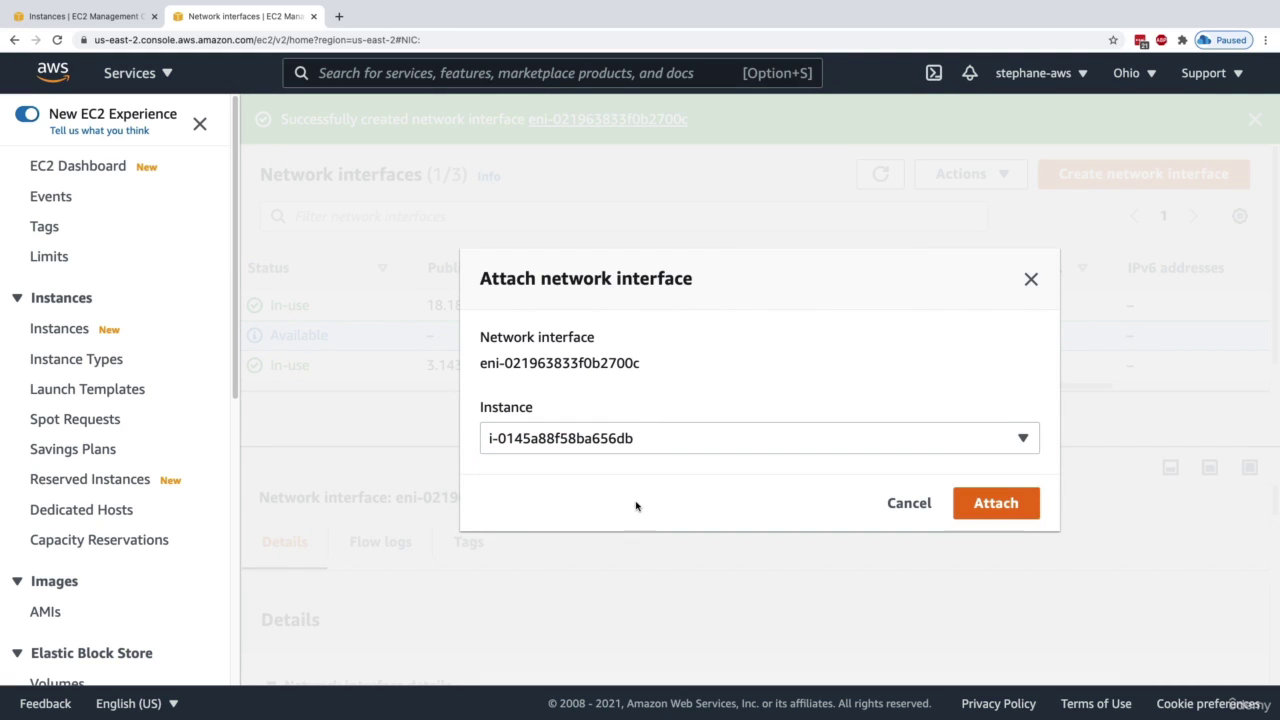
click(1000, 509)
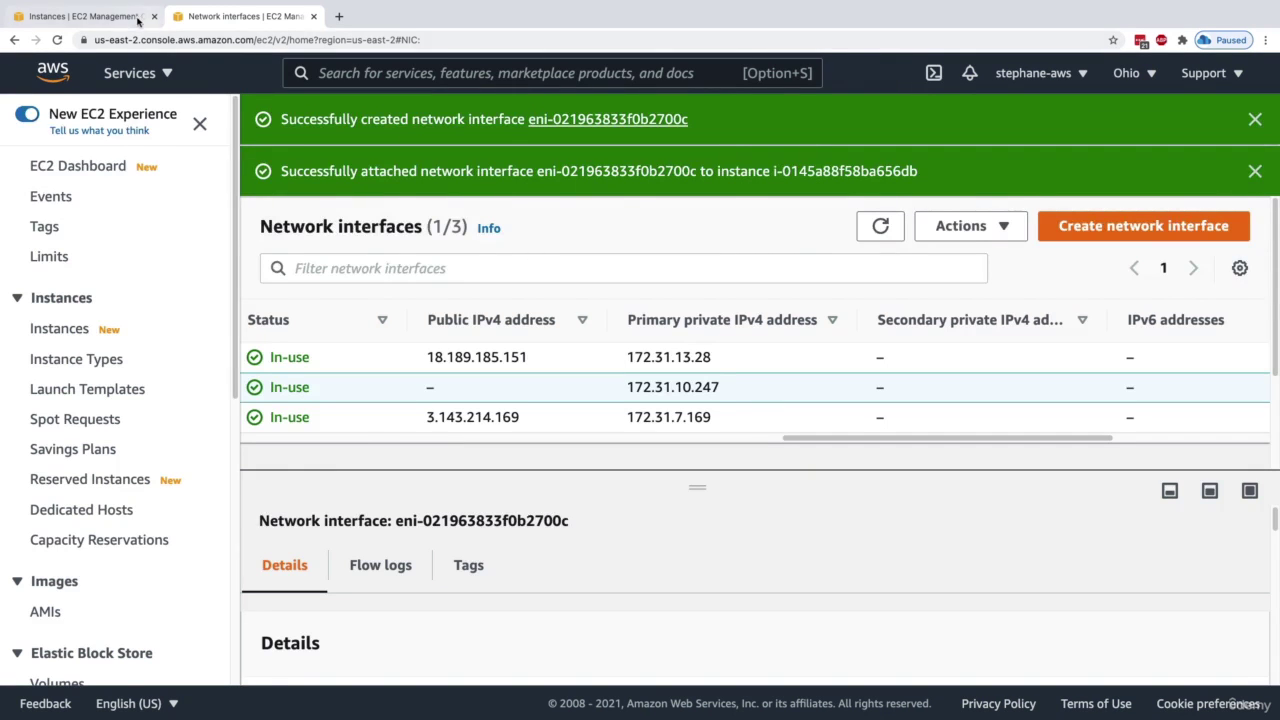
- Refresh the instances list and bring up the network interfaces in the networking details of instance i-0145a88f58ba656db
click(85, 16)
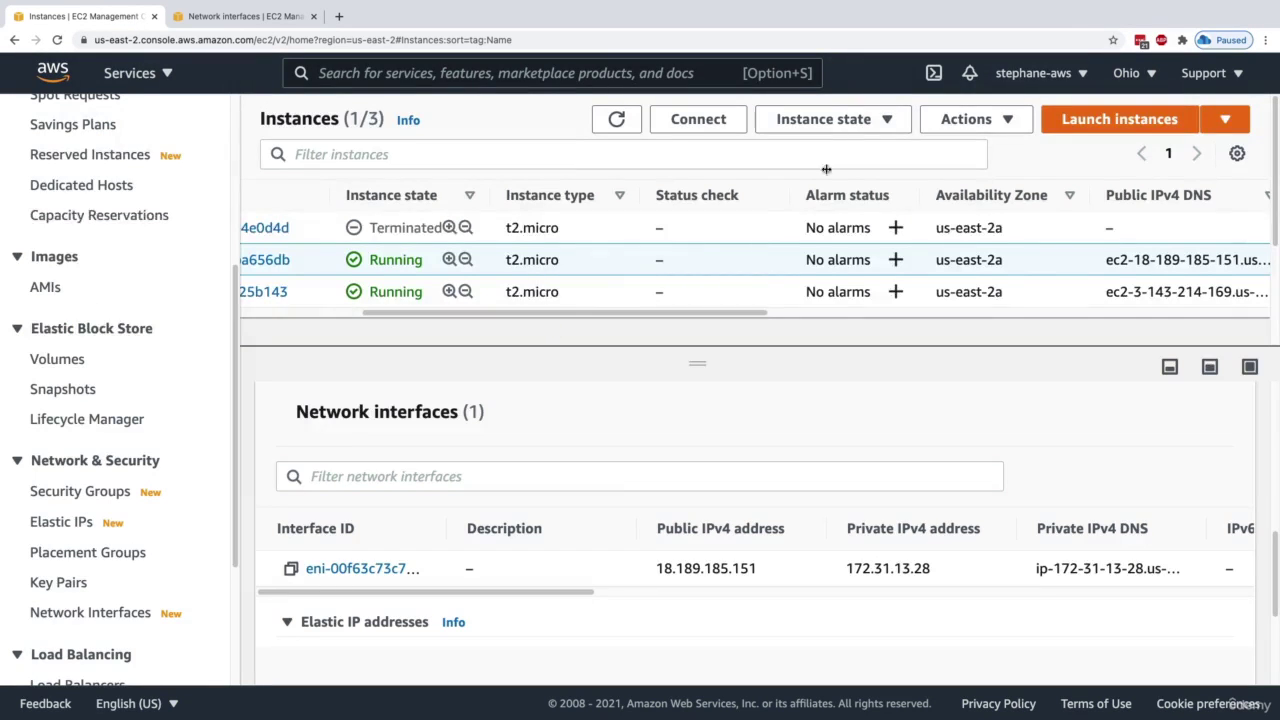
click(690, 120)
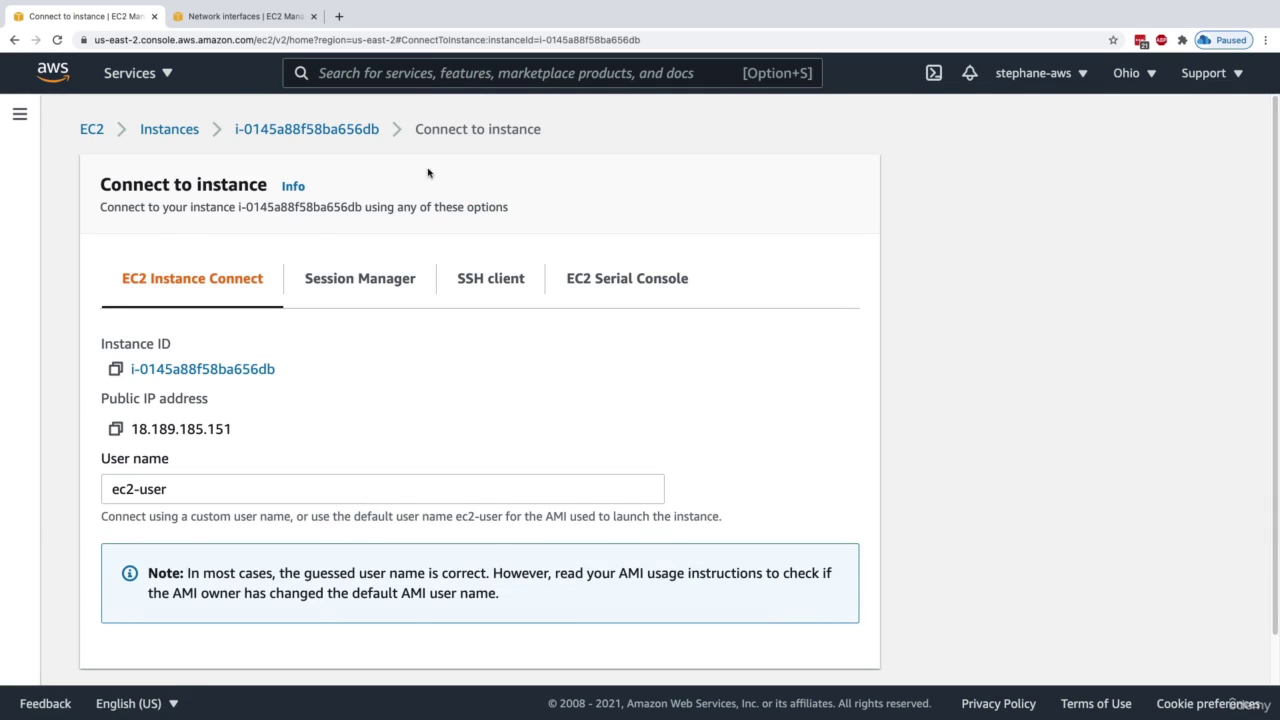
click(345, 129)
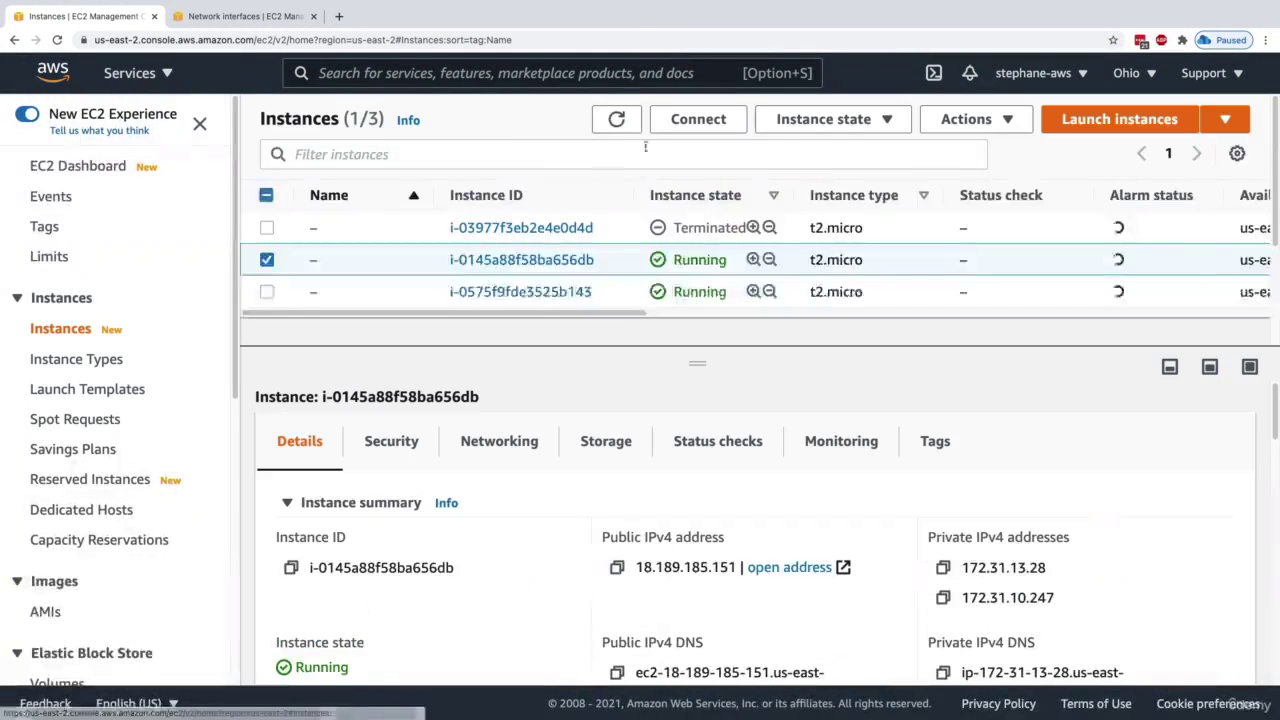
click(616, 119)
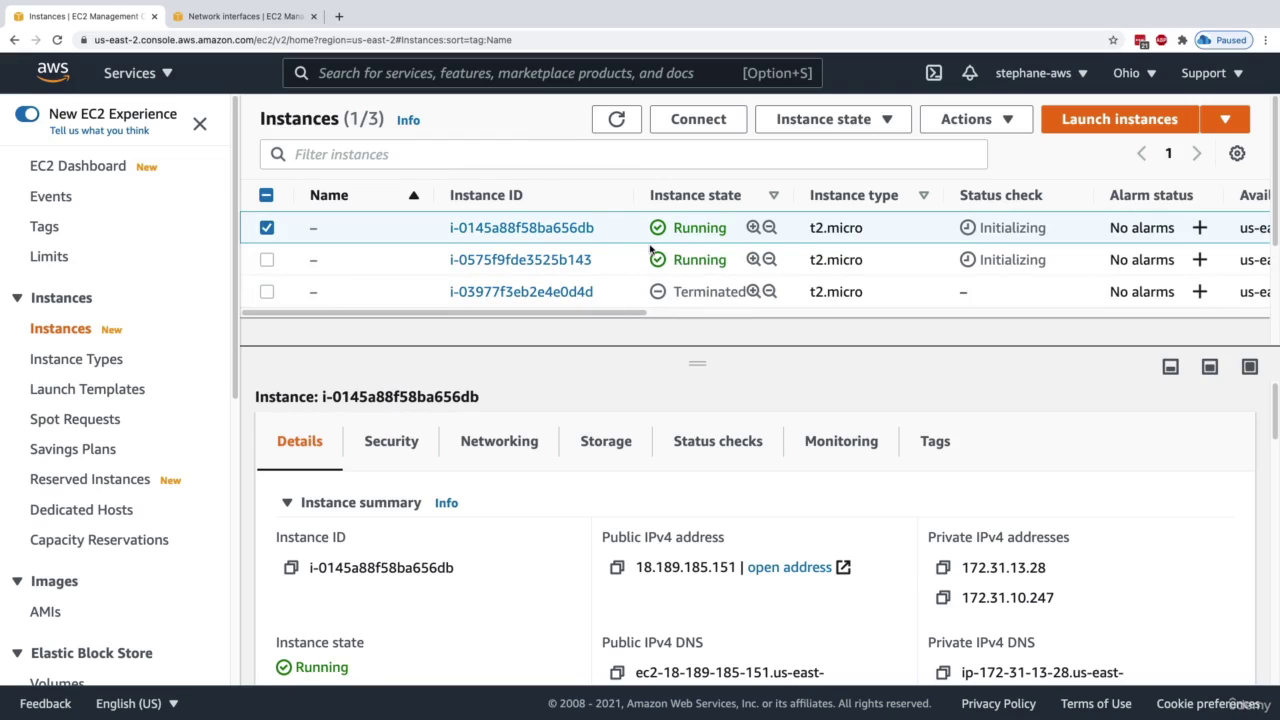
click(499, 441)
scroll(541, 513, down, 3)
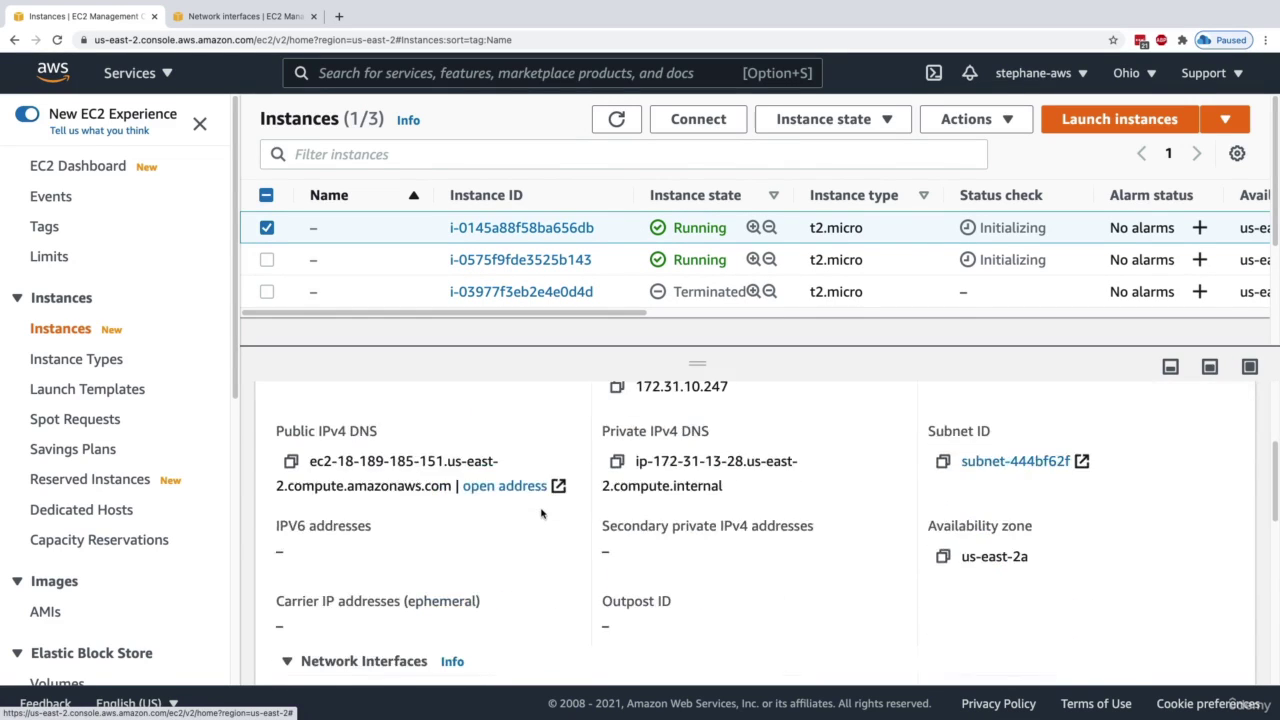
scroll(541, 513, down, 6)
scroll(540, 505, up, 1)
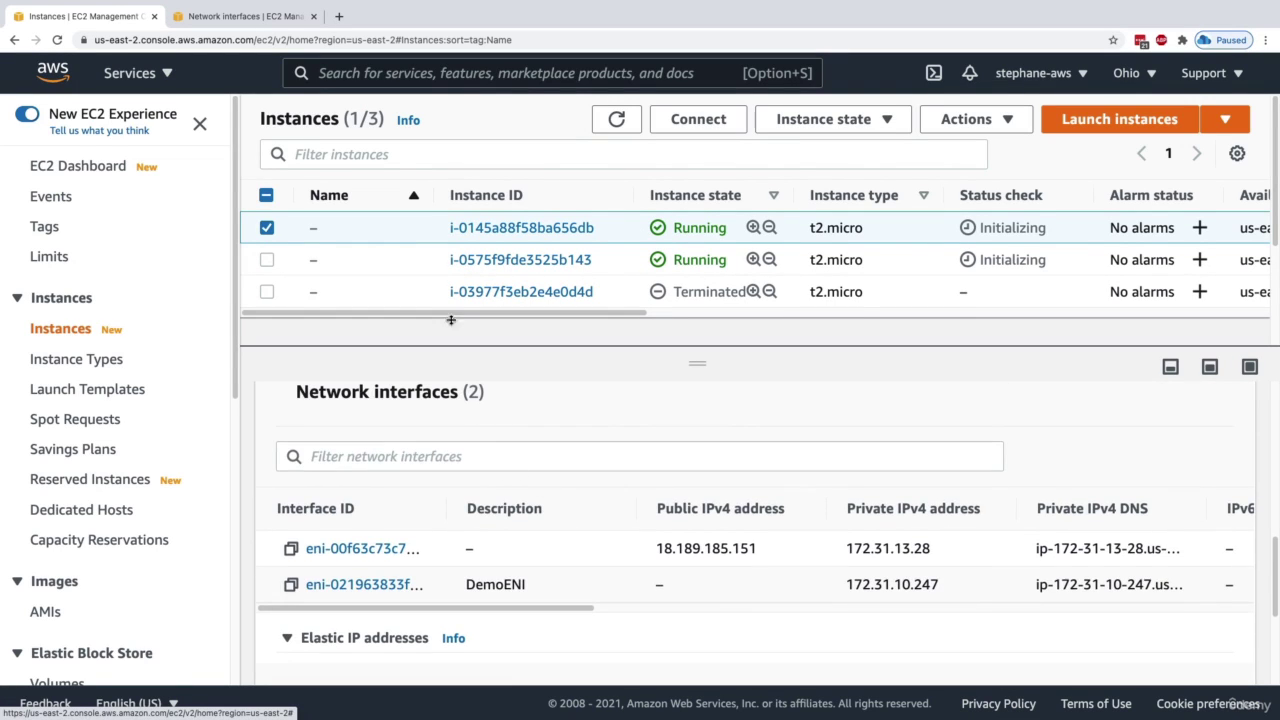
drag(300, 391, 505, 445)
scroll(519, 449, down, 1)
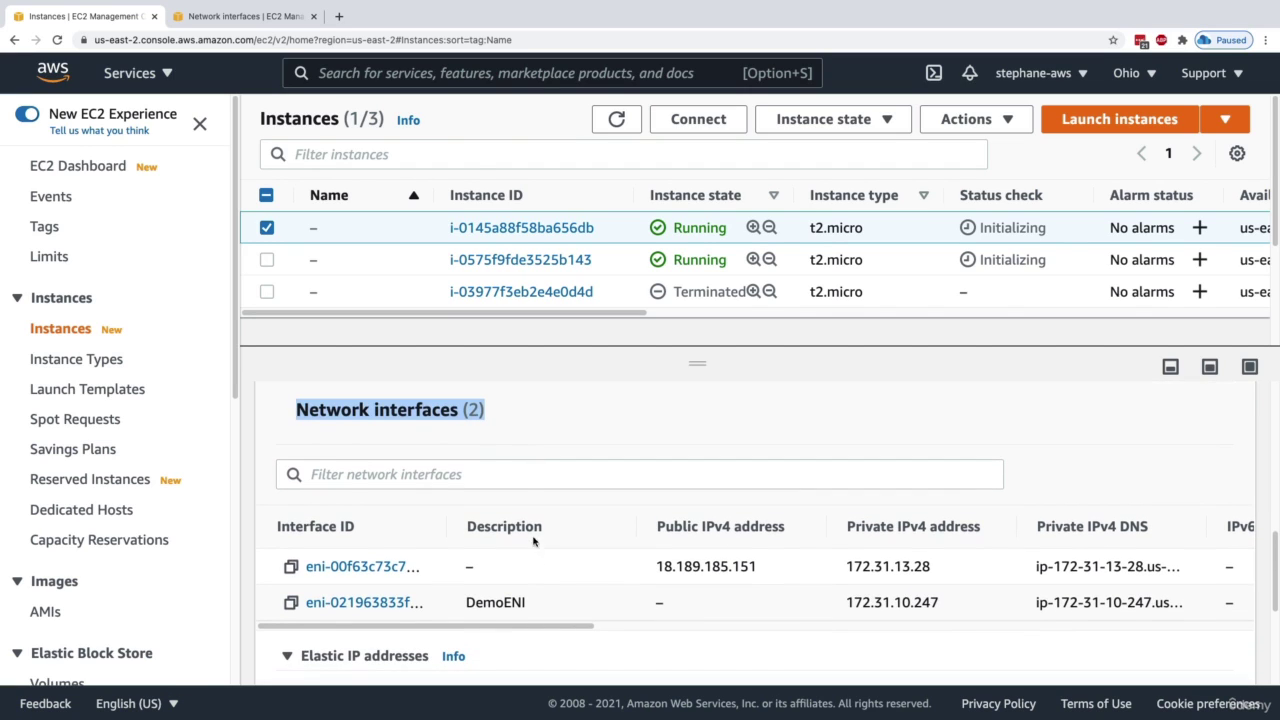
- Compare the public and private IPv4 addresses of the instance's primary interface with those of DemoENI
click(538, 579)
drag(656, 566, 760, 571)
drag(842, 572, 948, 575)
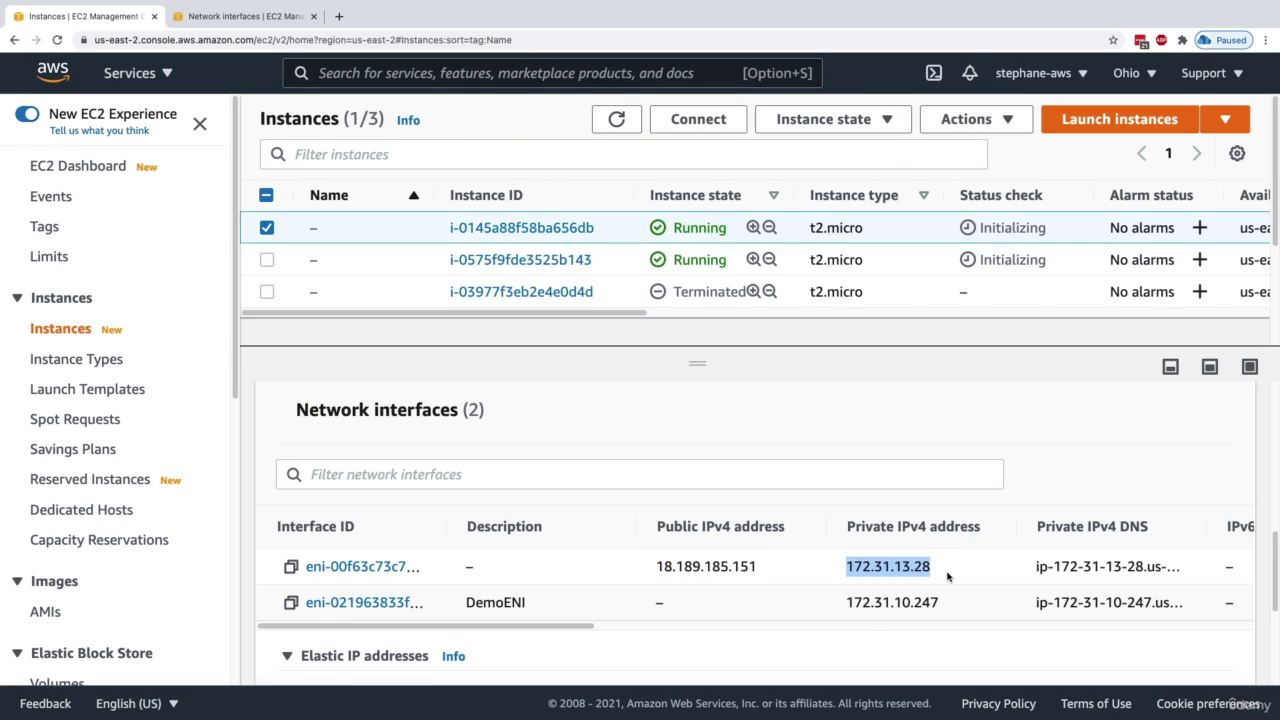
click(941, 566)
double_click(484, 605)
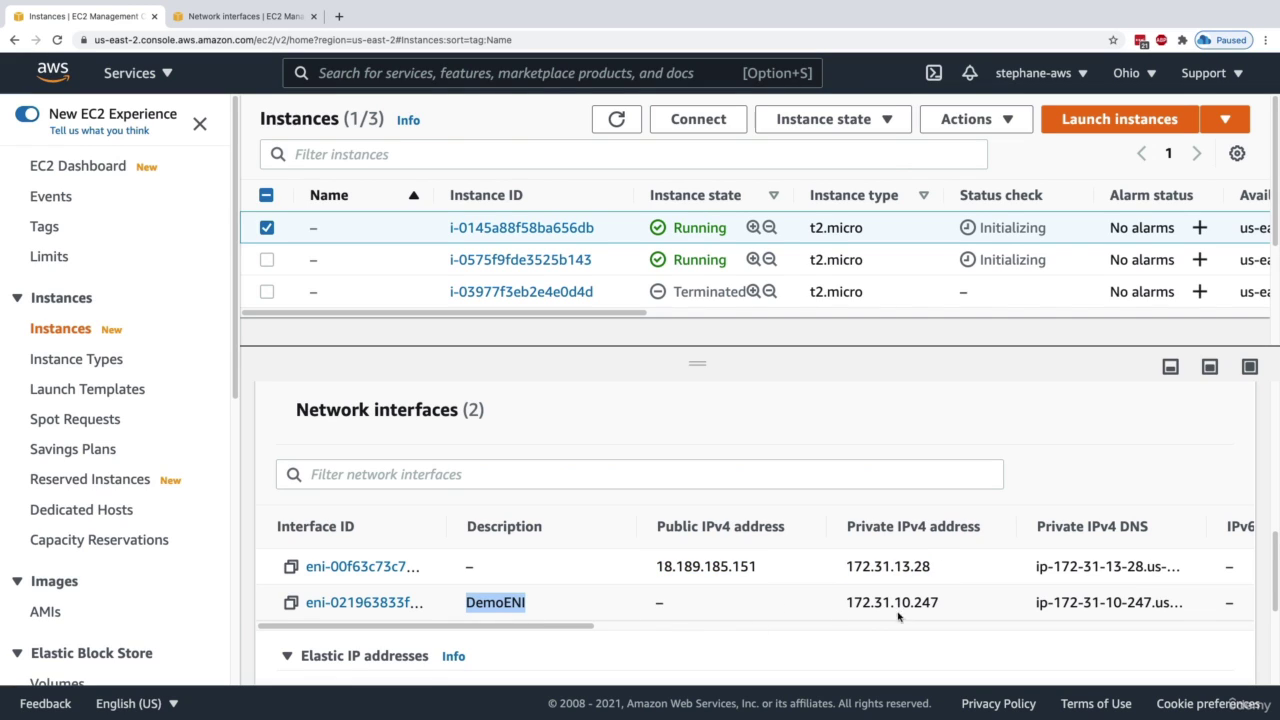
drag(849, 600, 971, 607)
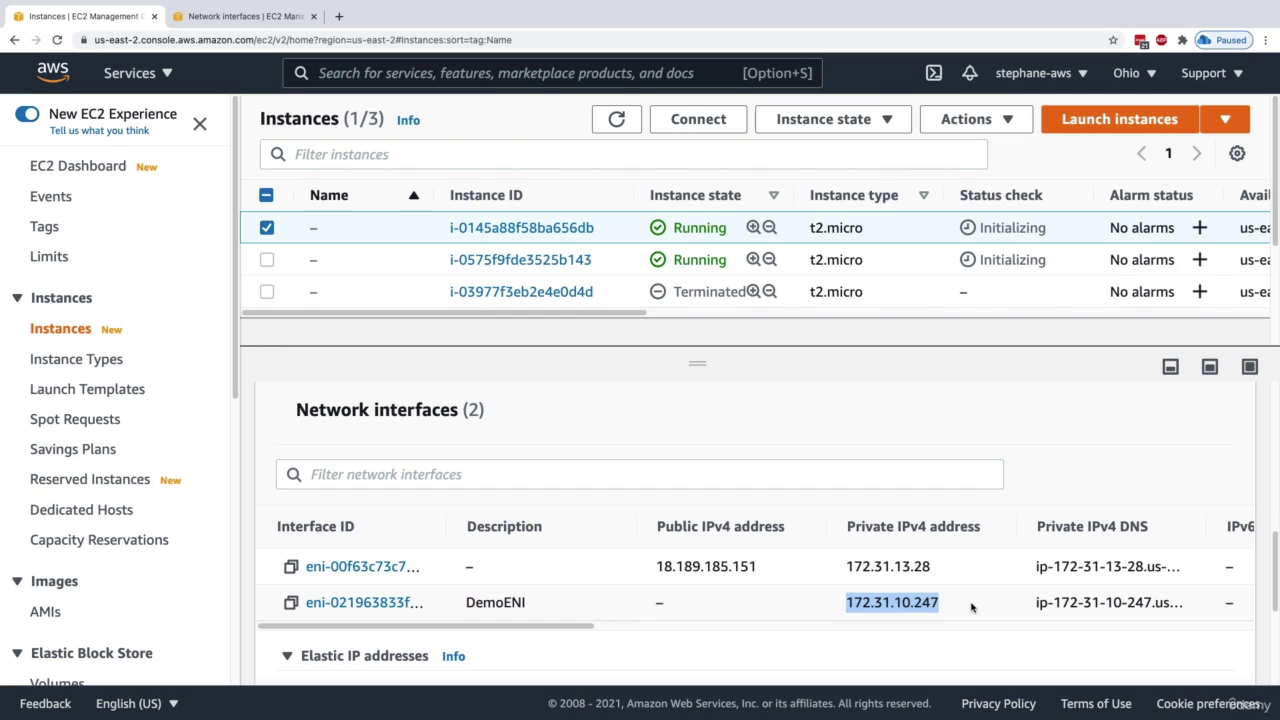
click(967, 608)
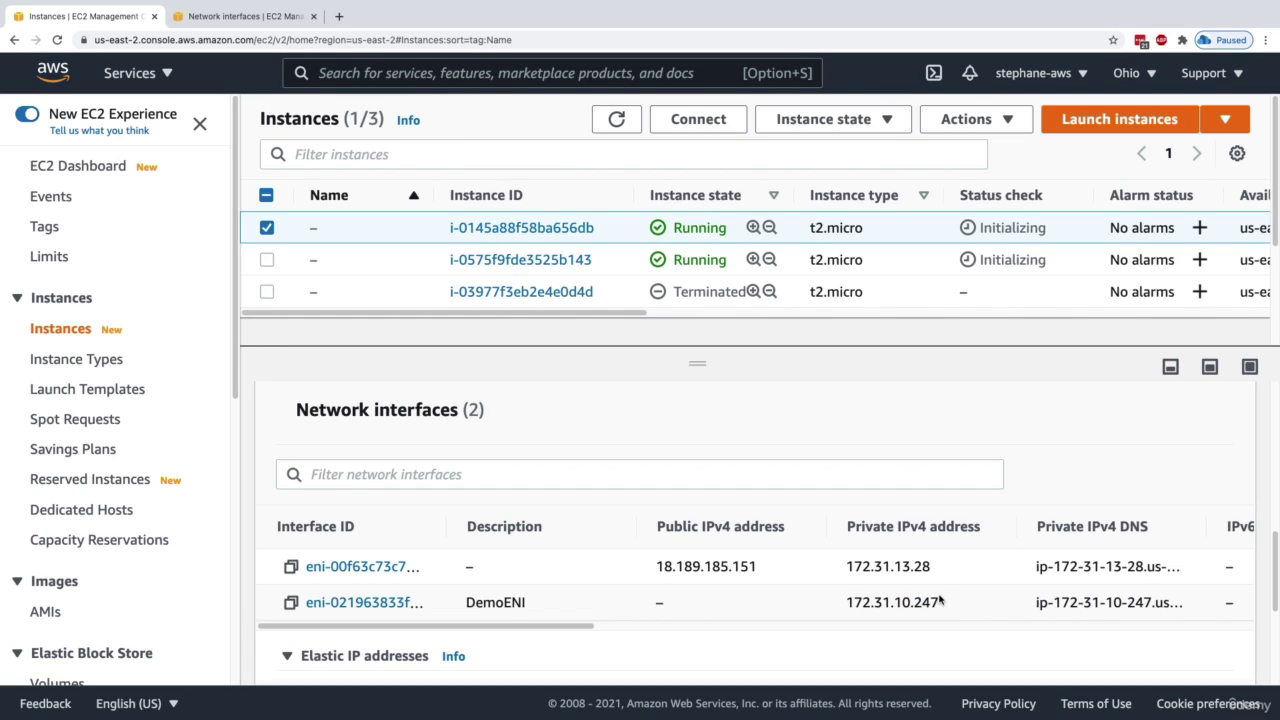
double_click(489, 606)
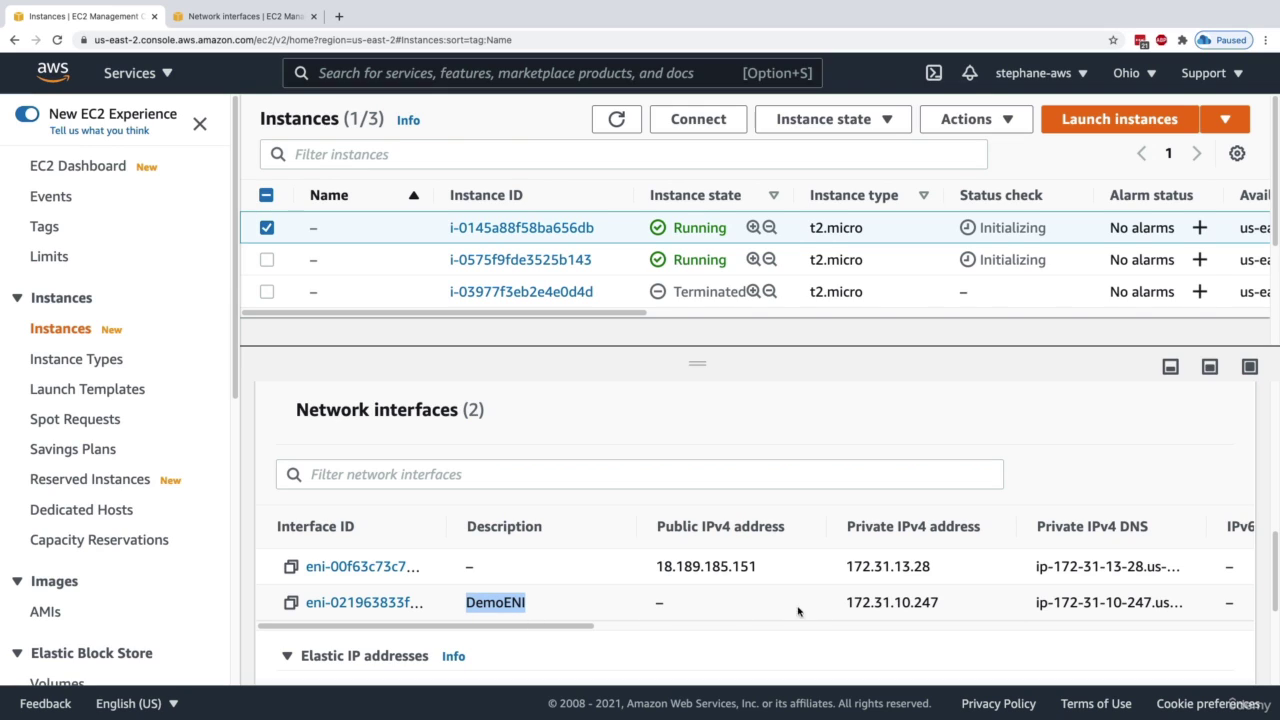
double_click(873, 603)
click(918, 603)
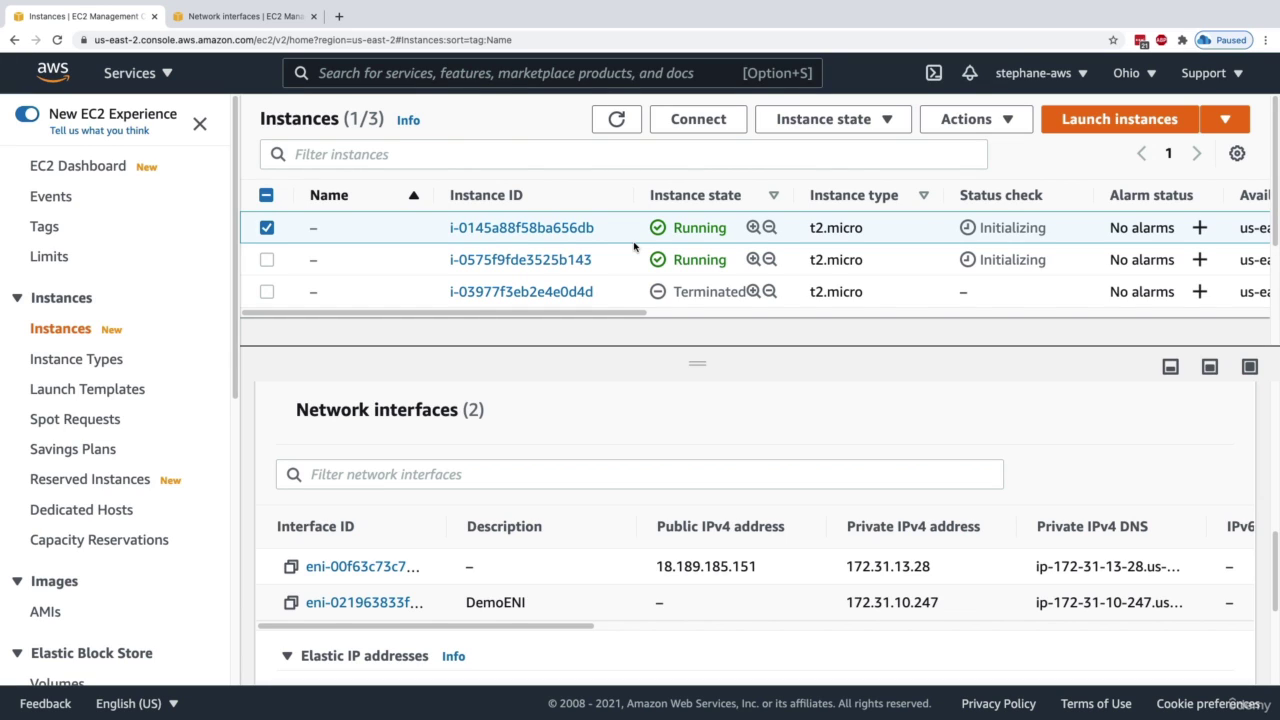
- Detach network interface eni-021963833f0b2700c from its instance without forcing the detachment
click(245, 16)
click(936, 228)
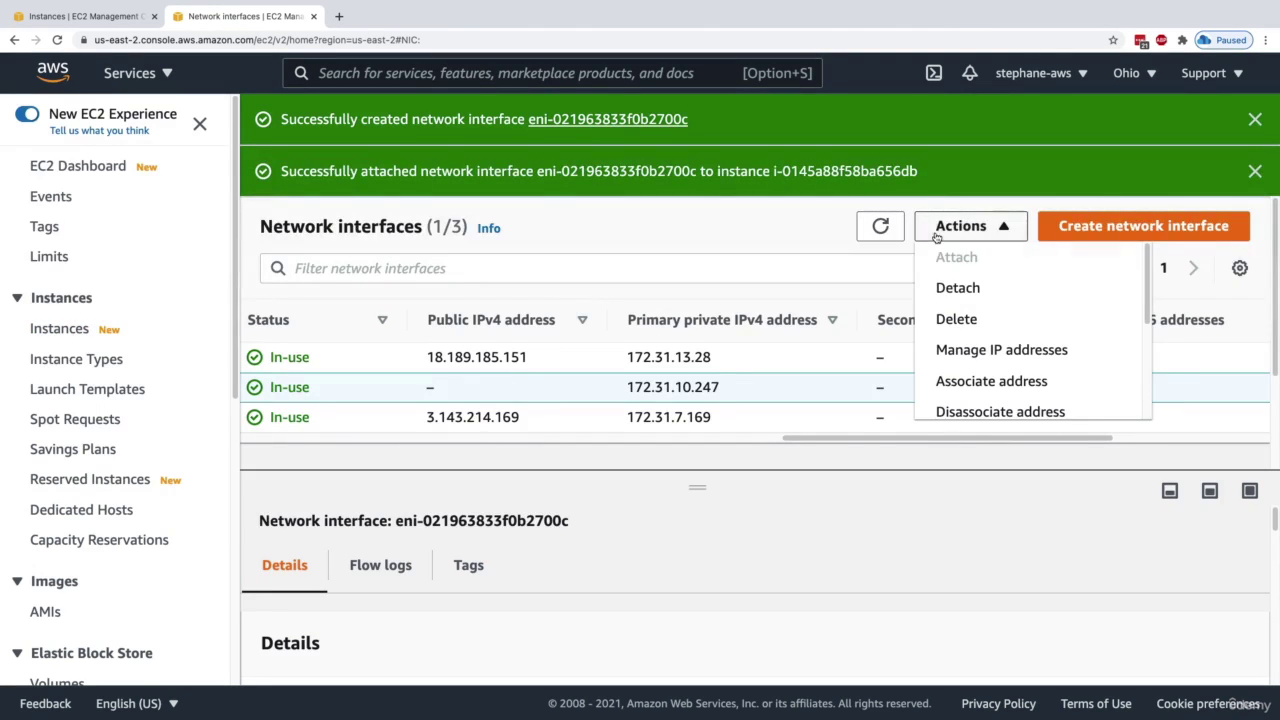
click(972, 289)
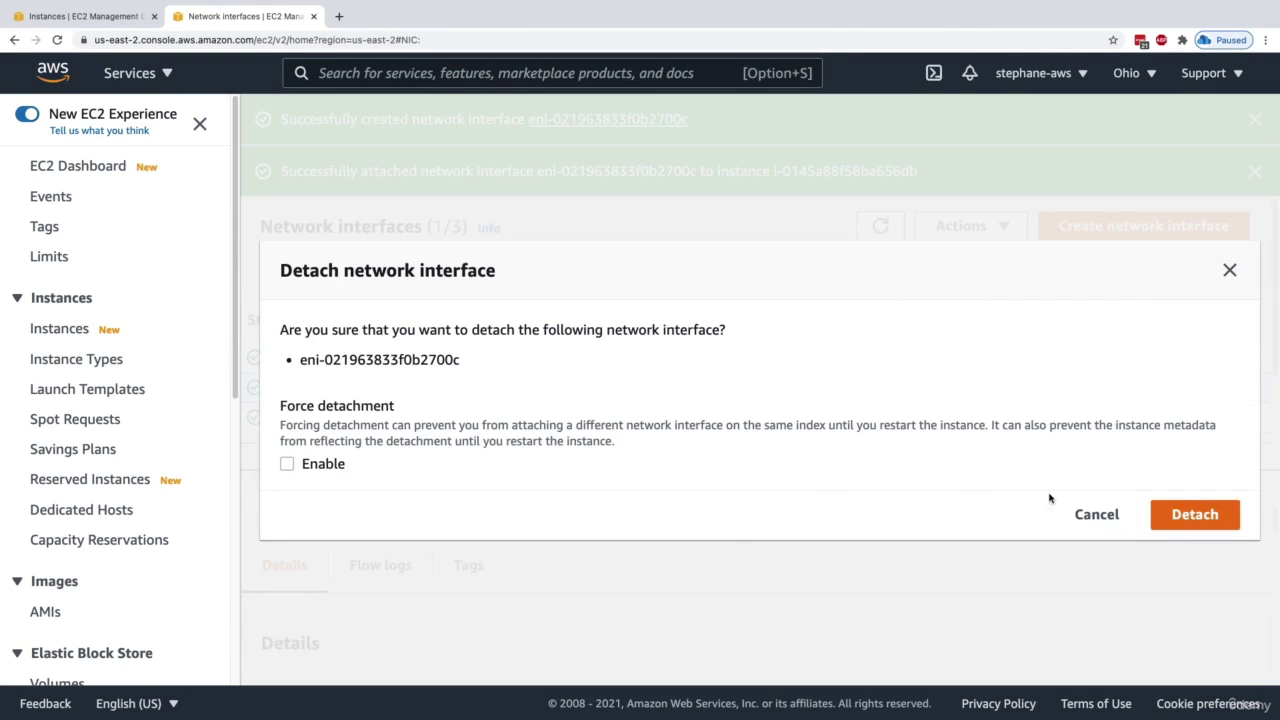
click(1196, 516)
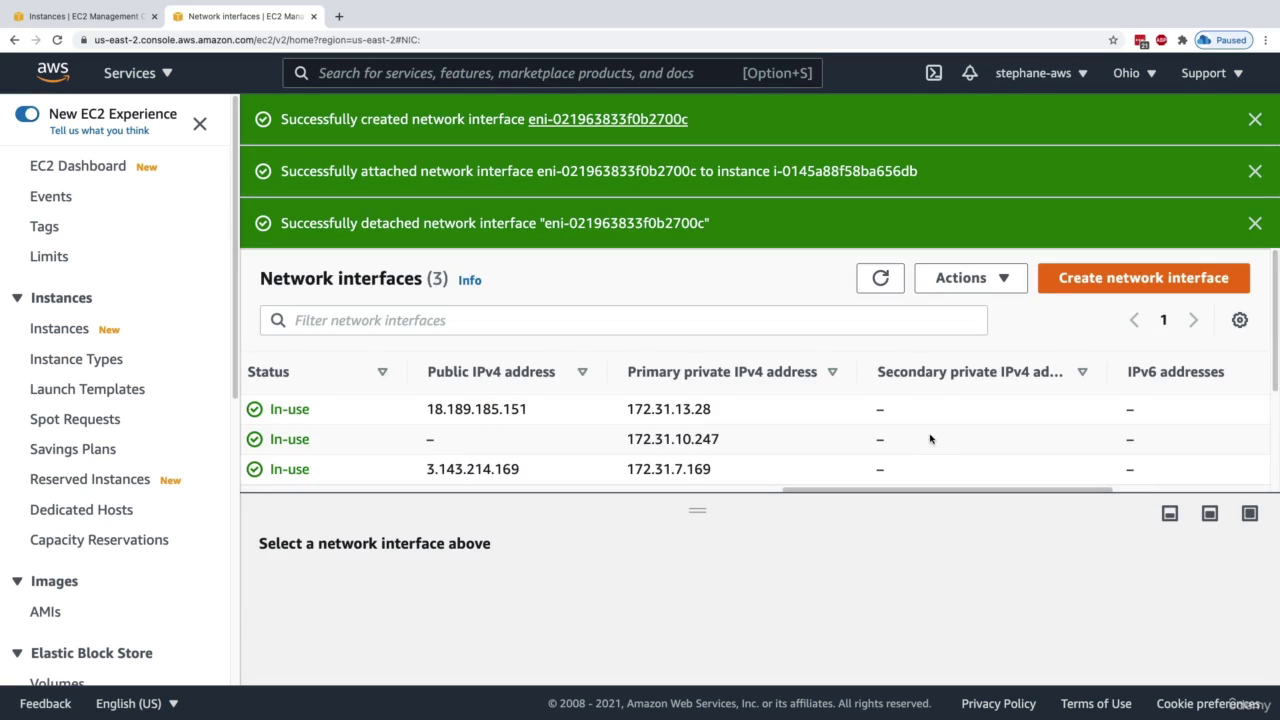
- Refresh the network interfaces list and check which instance DemoENI is attached to and its status
click(923, 434)
click(879, 290)
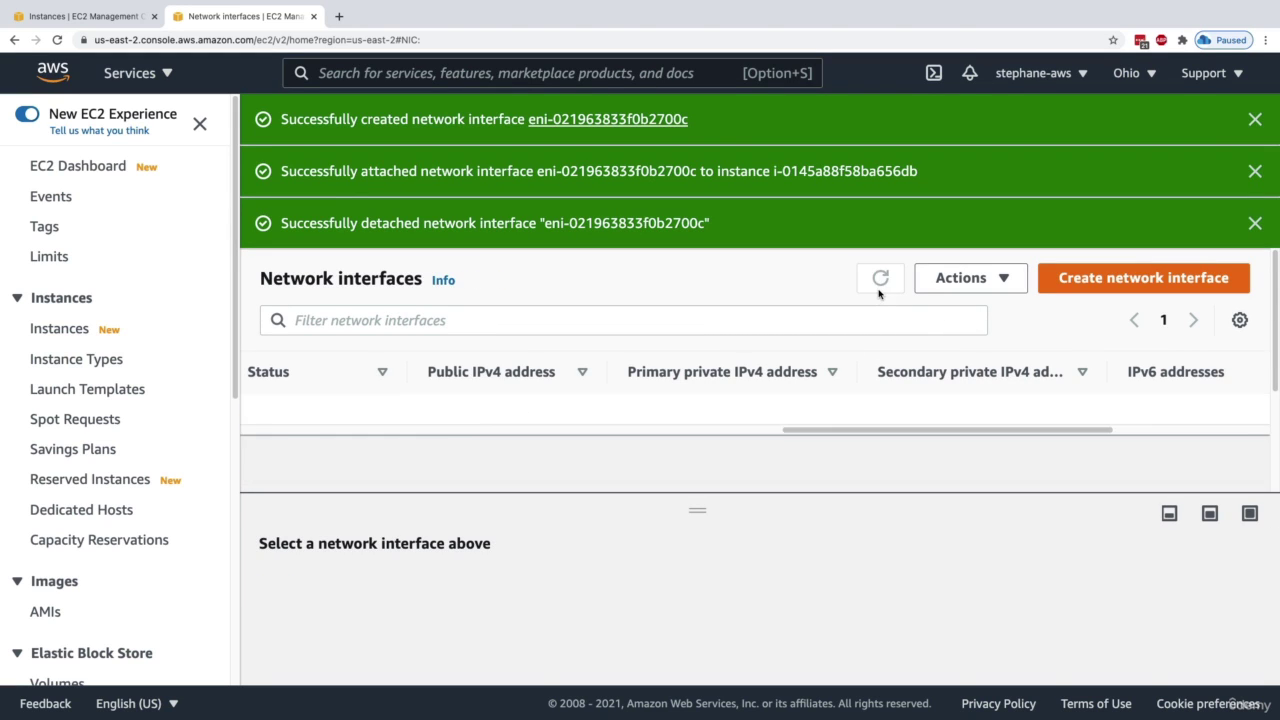
click(879, 290)
click(879, 280)
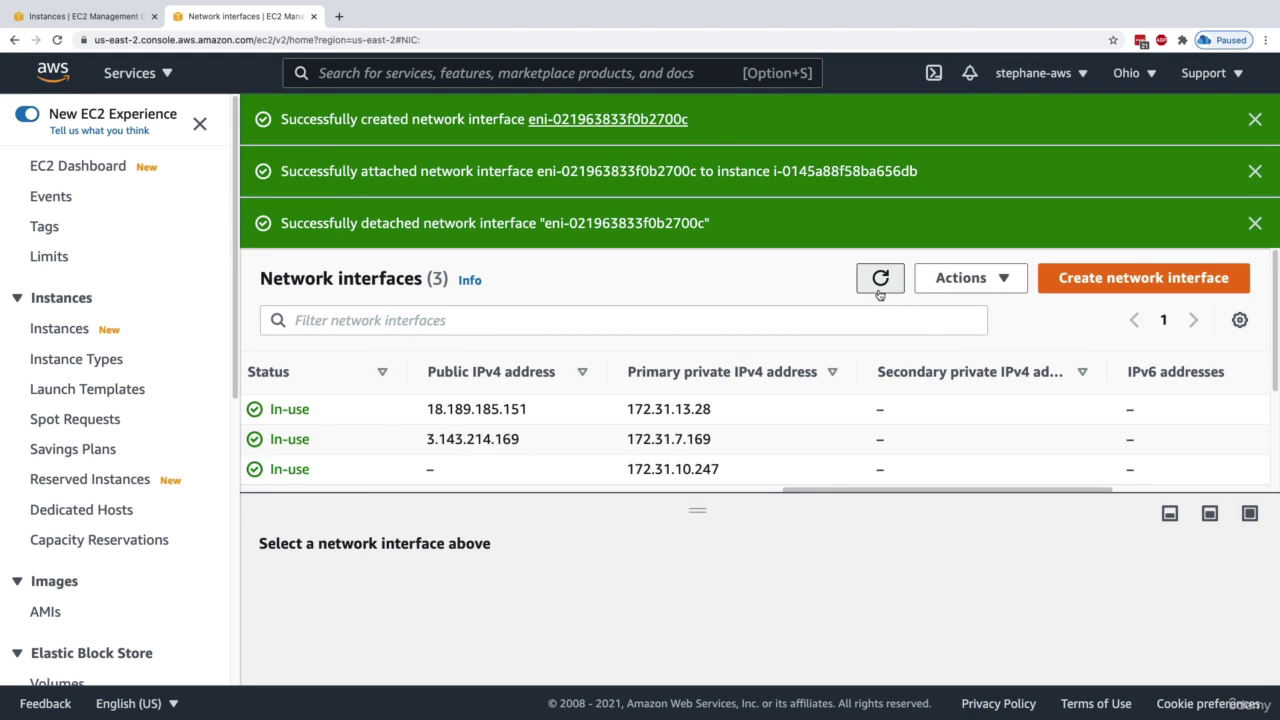
click(879, 280)
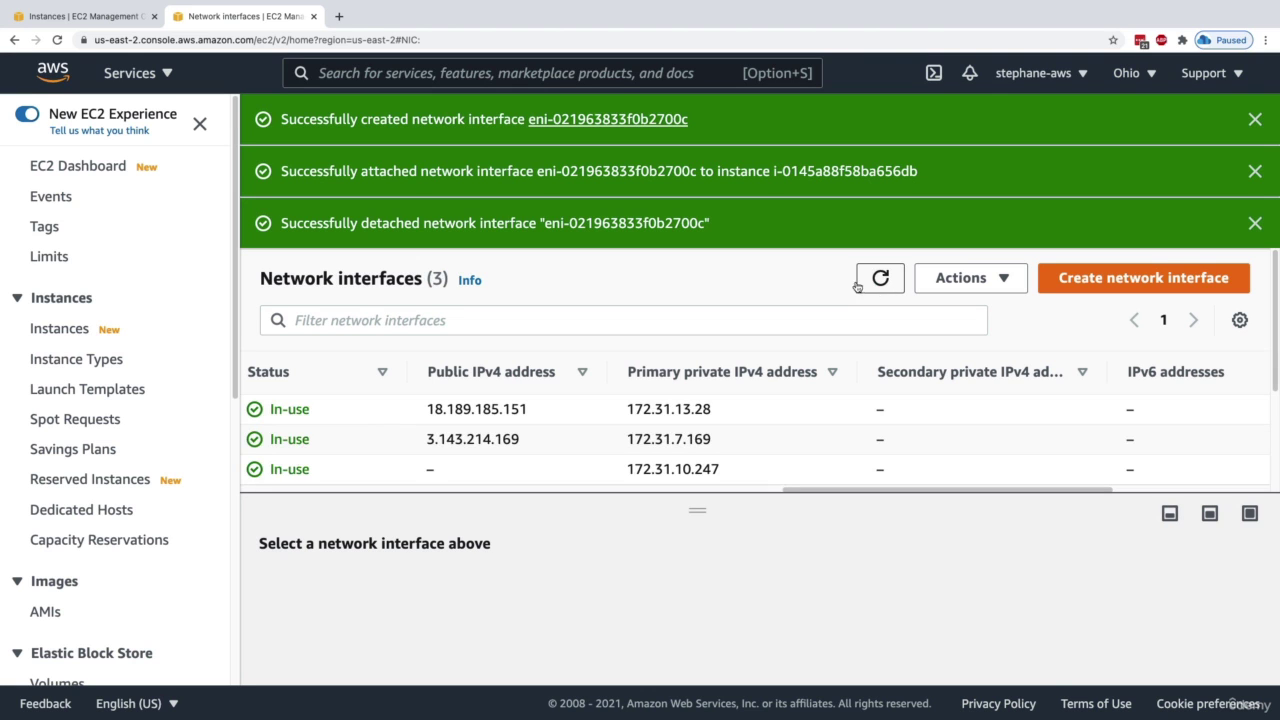
scroll(595, 470, left, 5)
click(595, 470)
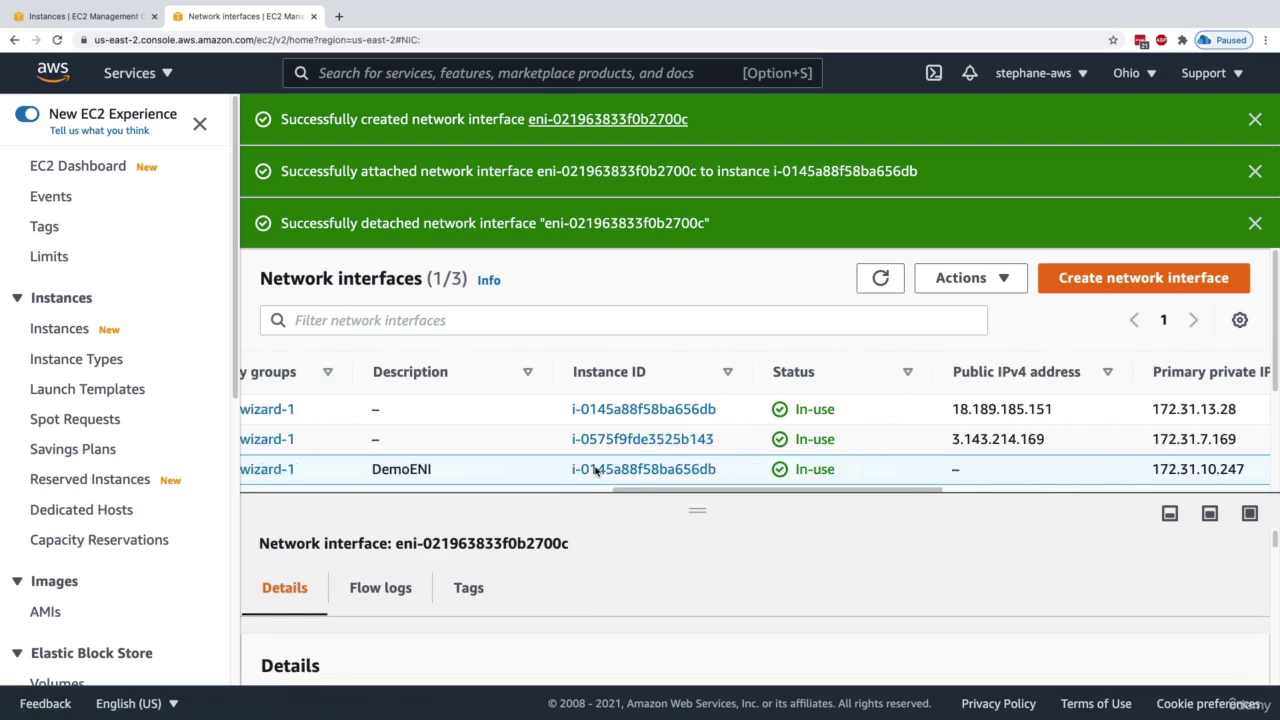
scroll(595, 470, right, 2)
scroll(849, 371, right, 3)
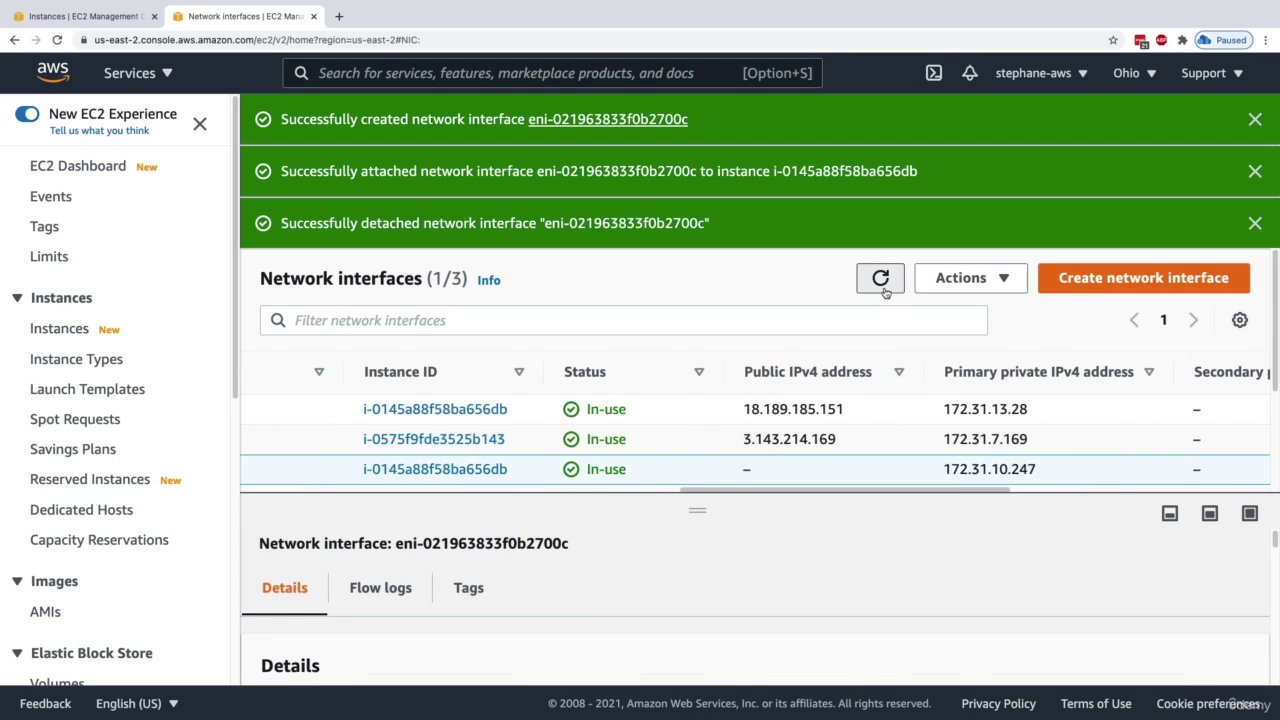
click(881, 280)
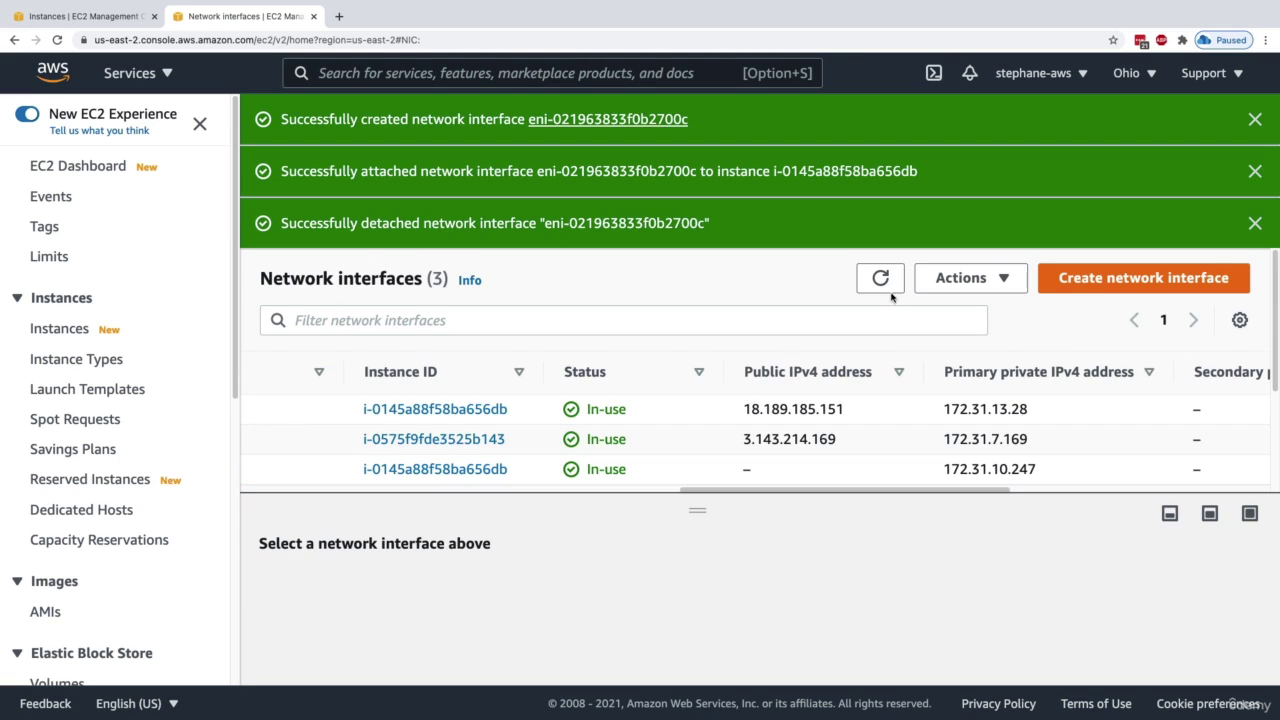
- Detach network interface eni-021963833f0b2700c with force detachment enabled
click(970, 280)
click(957, 338)
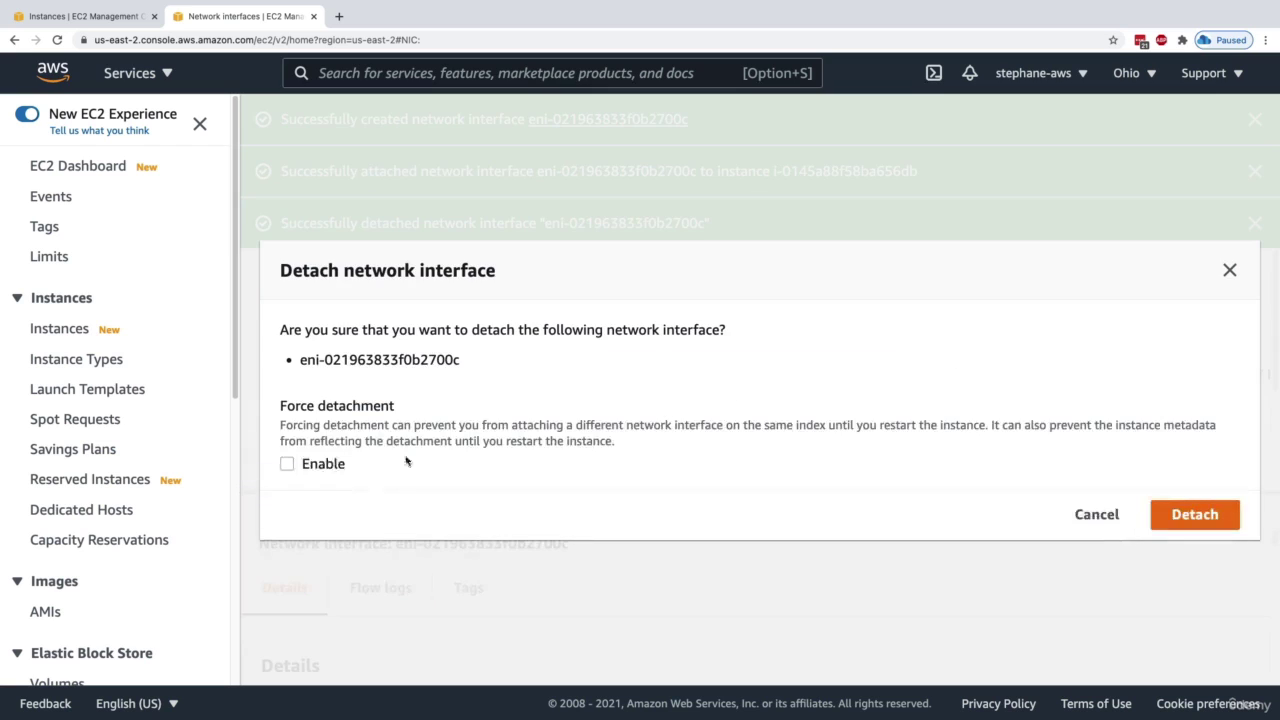
click(331, 461)
click(1185, 508)
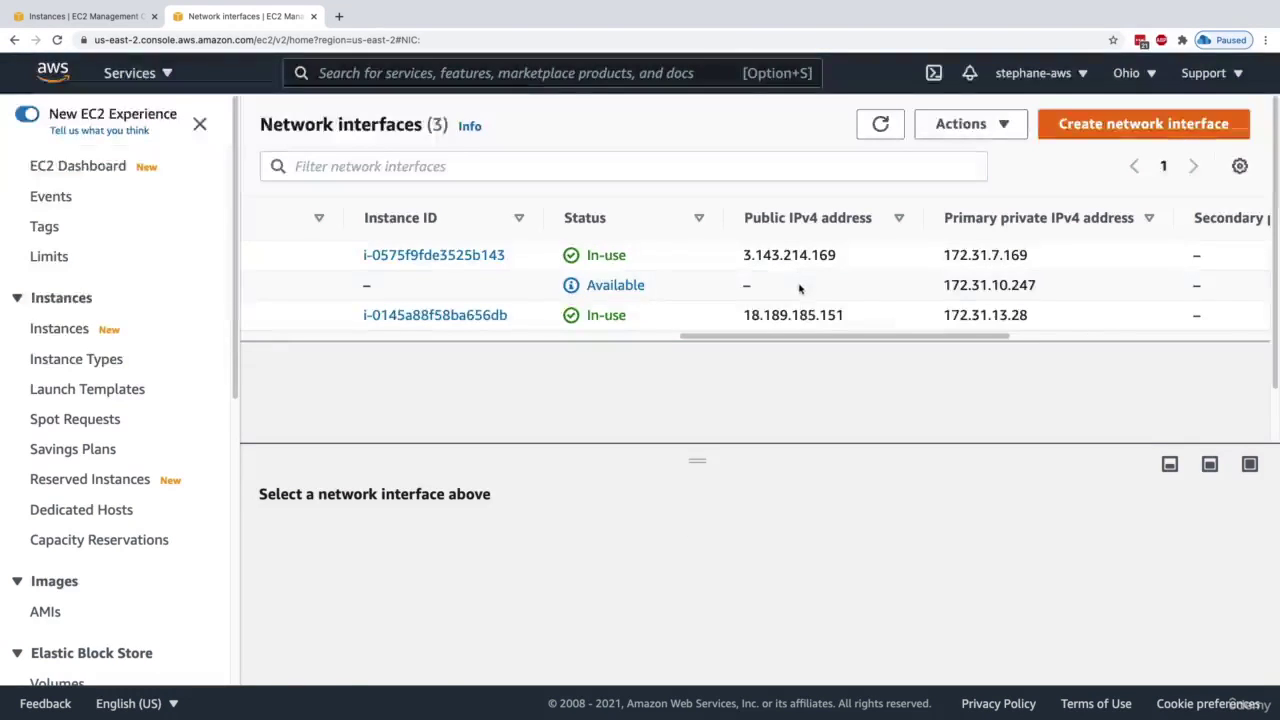
- Attach network interface eni-021963833f0b2700c to instance i-0575f9fde3525b143
click(790, 287)
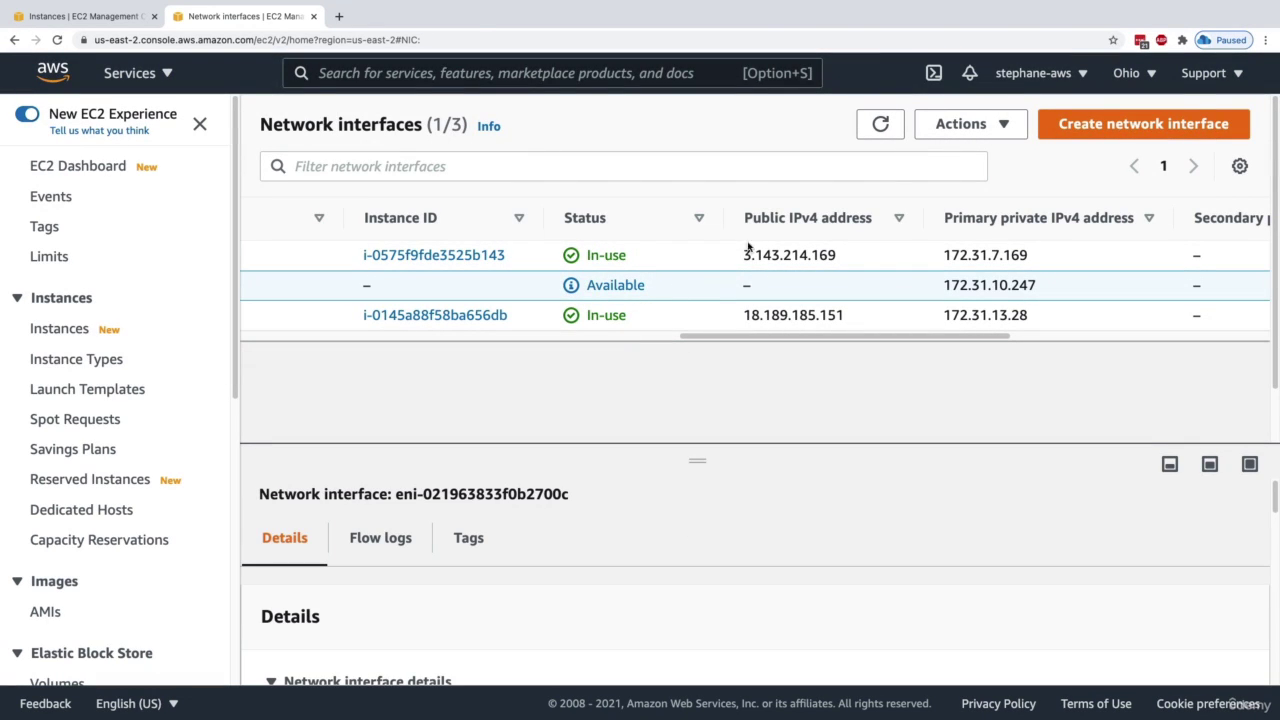
click(958, 124)
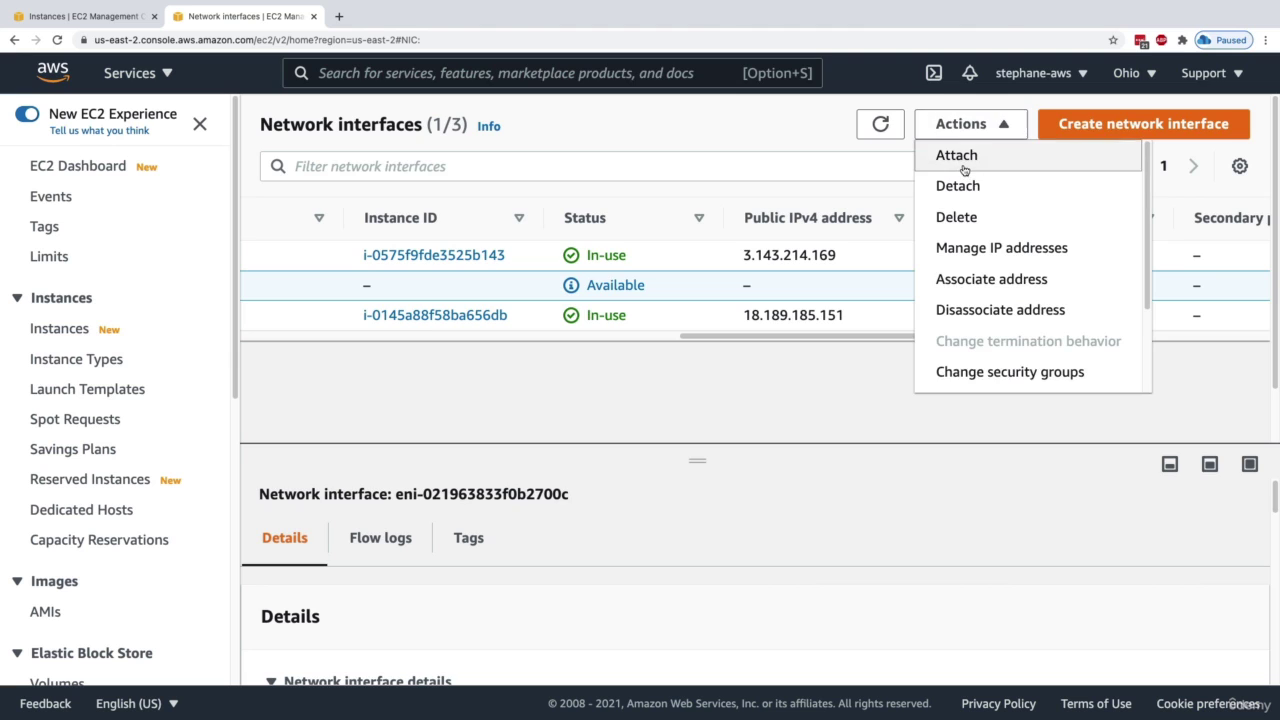
click(964, 168)
click(631, 436)
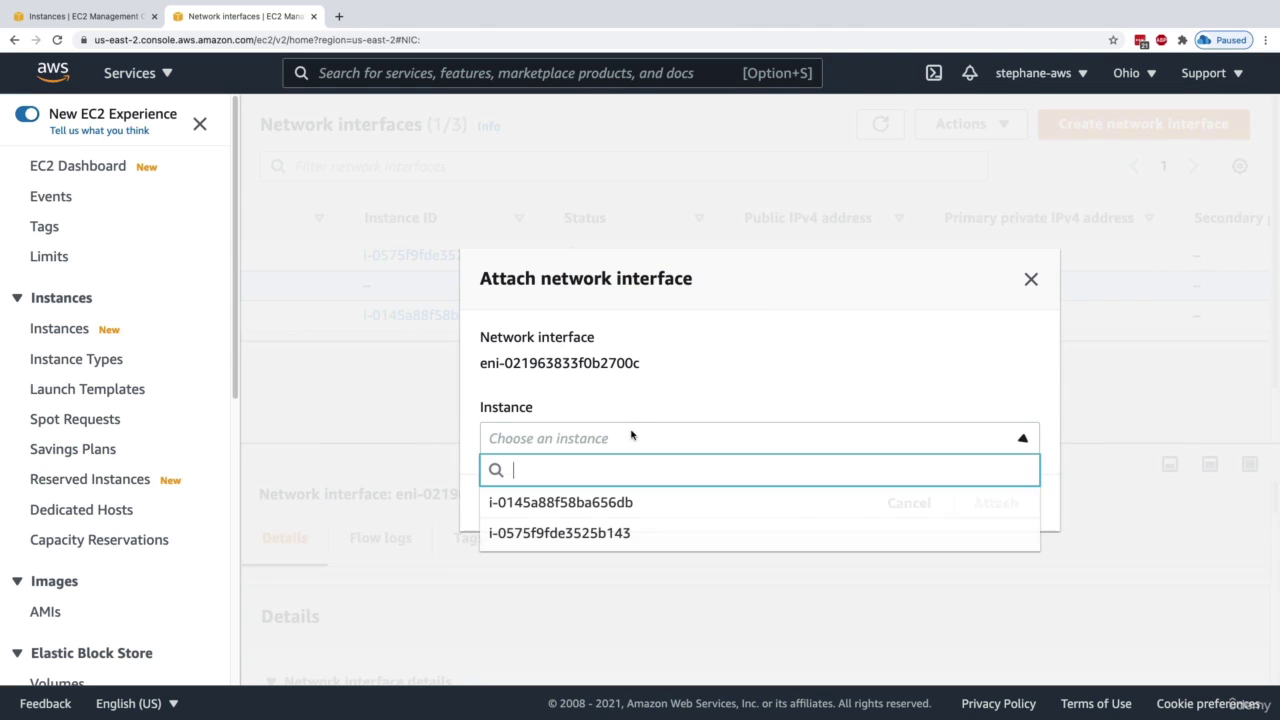
click(628, 535)
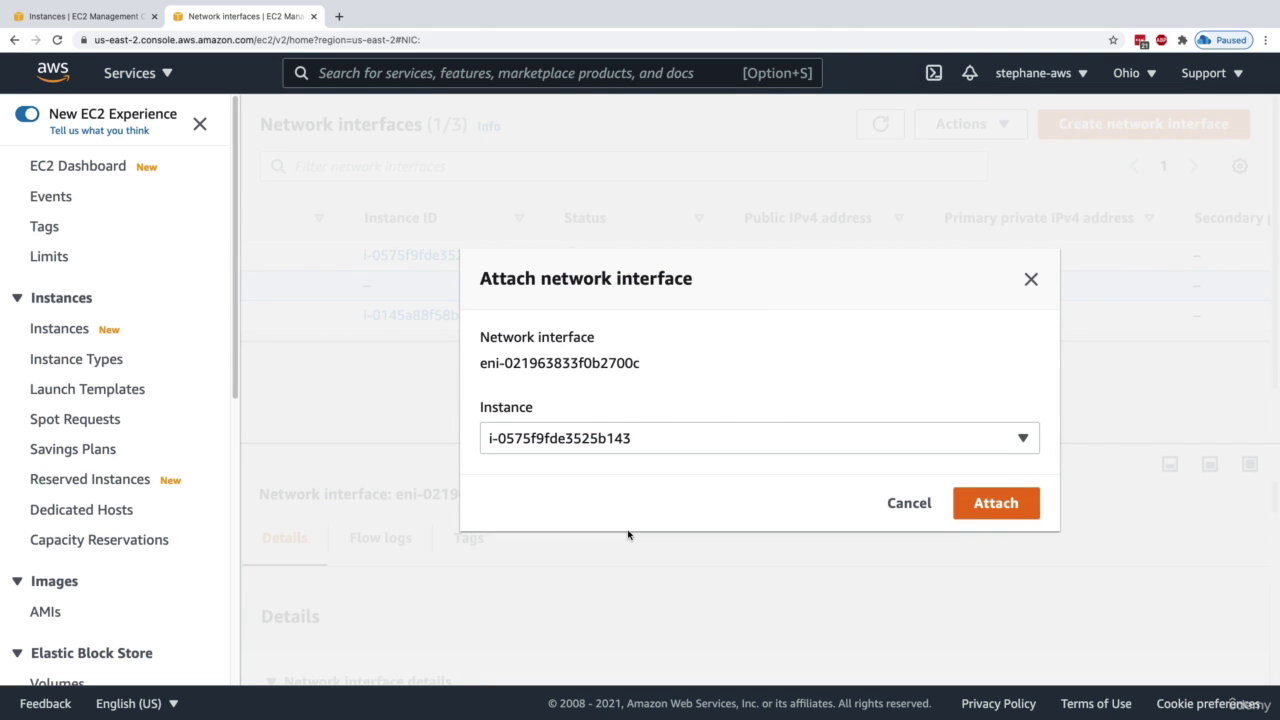
click(117, 24)
click(288, 24)
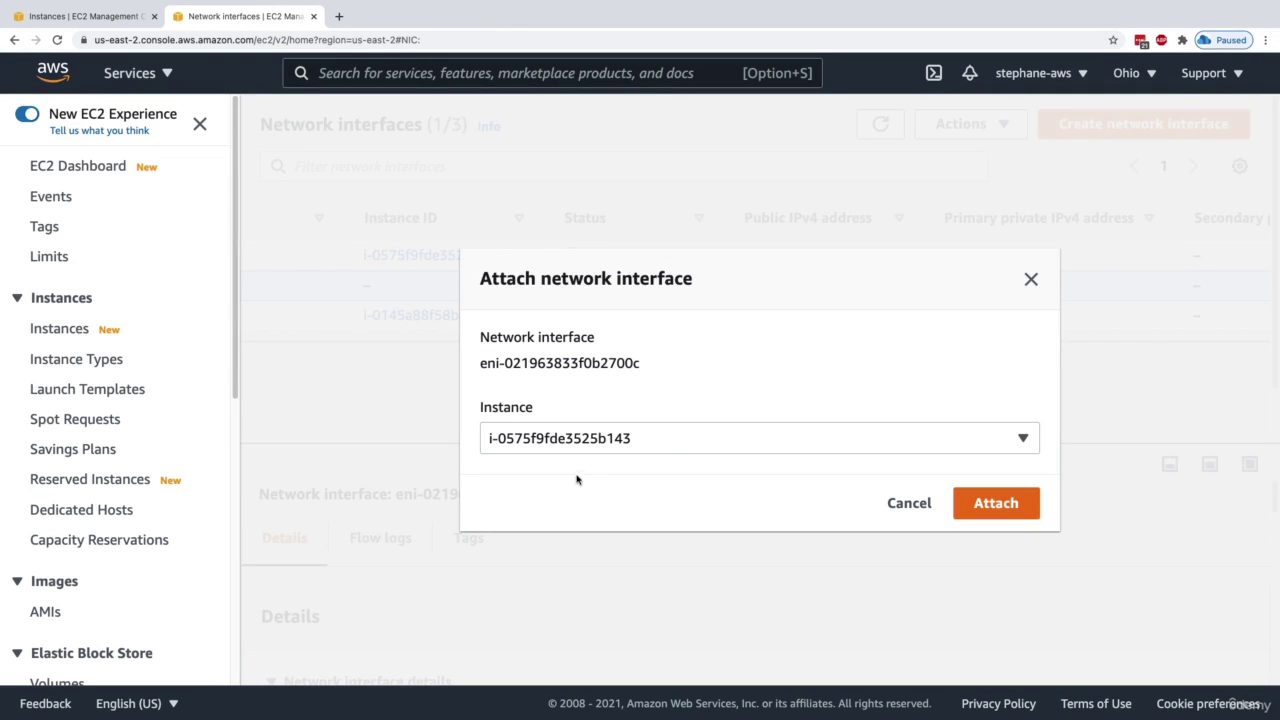
click(1014, 510)
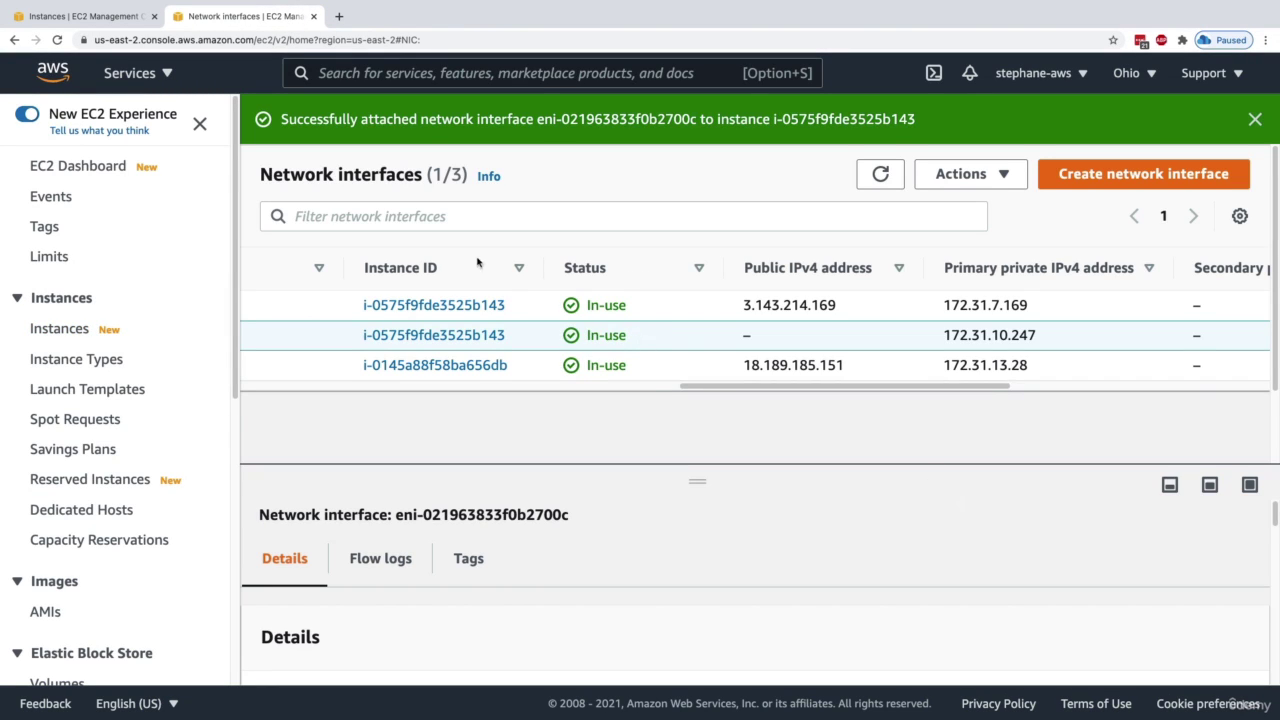
- Refresh the EC2 instances list and check the network interfaces attached to instance i-0145a88f58ba656db
click(160, 20)
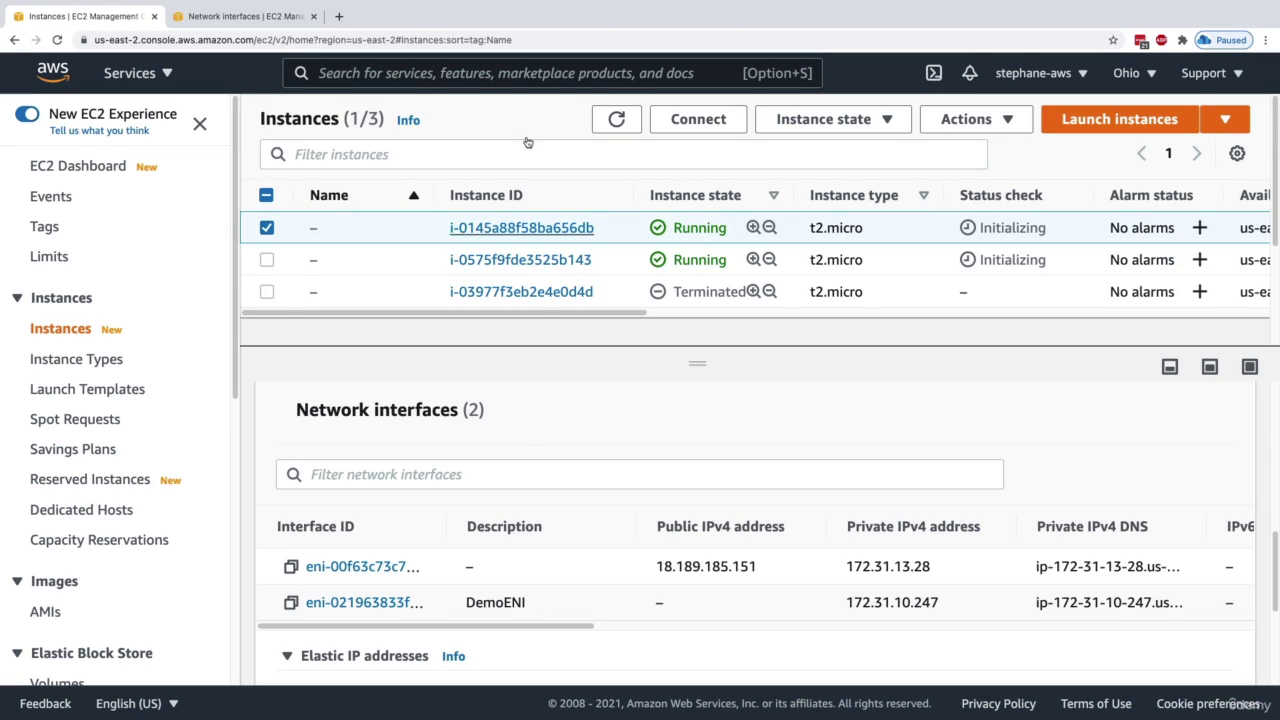
drag(388, 414, 490, 409)
click(490, 409)
click(616, 119)
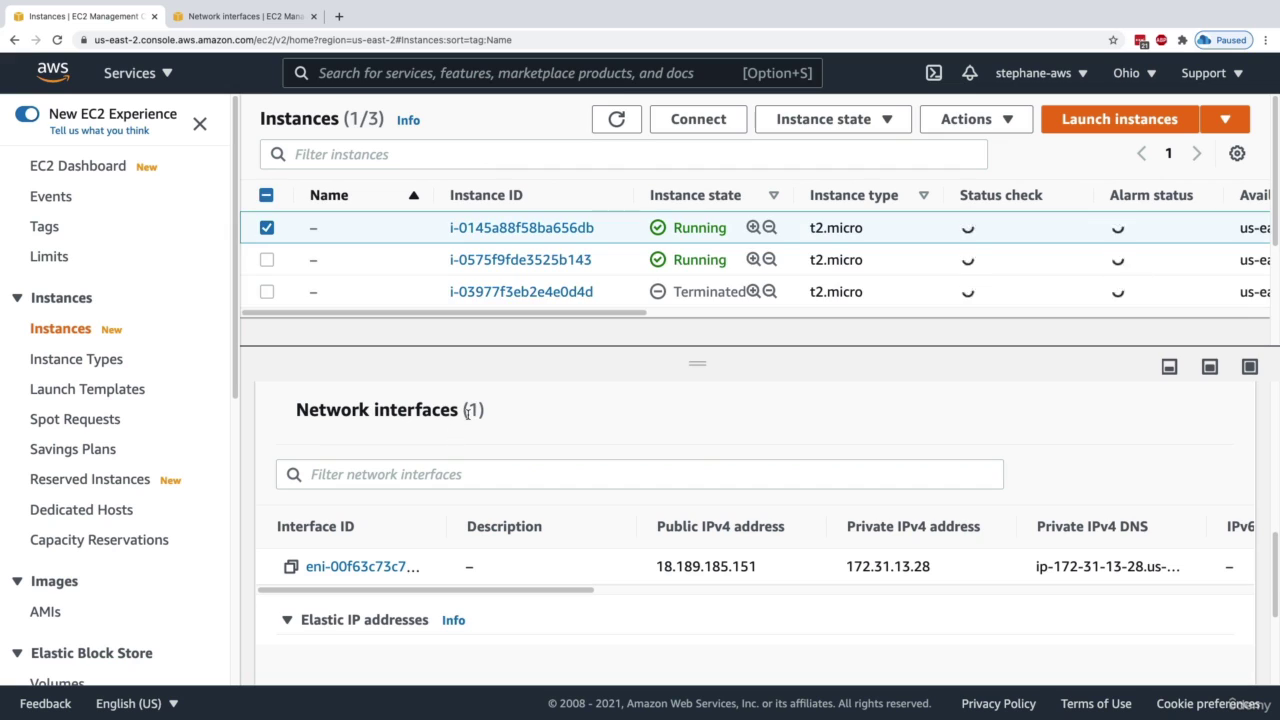
- Examine the network interfaces of instance i-0575f9fde3525b143, checking for DemoENI and its private IPv4 address
click(420, 262)
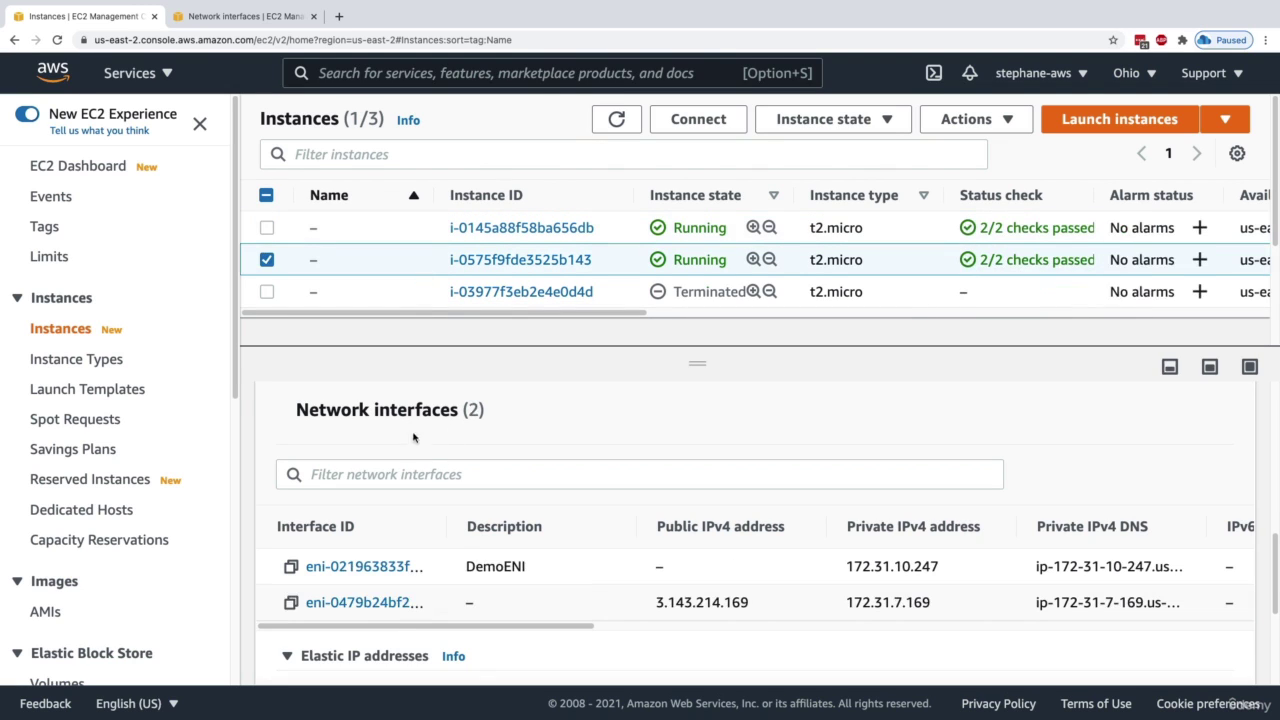
drag(436, 408, 494, 417)
double_click(499, 568)
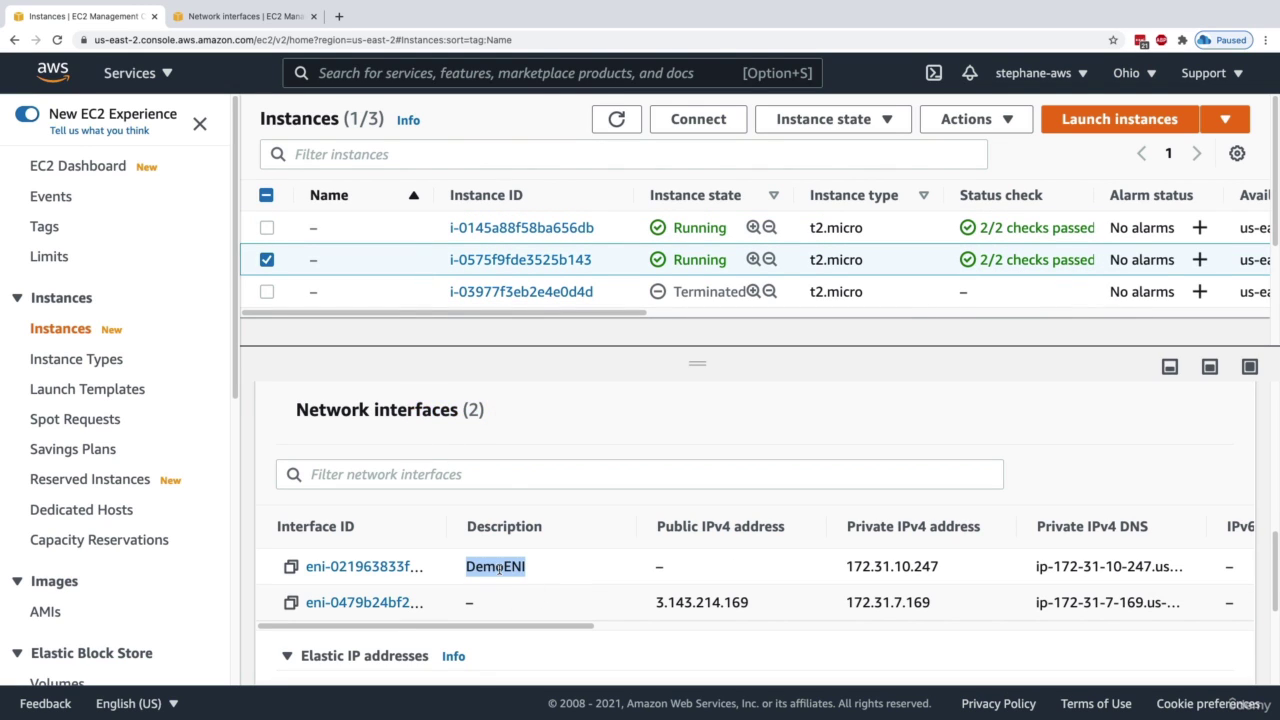
double_click(867, 562)
click(925, 560)
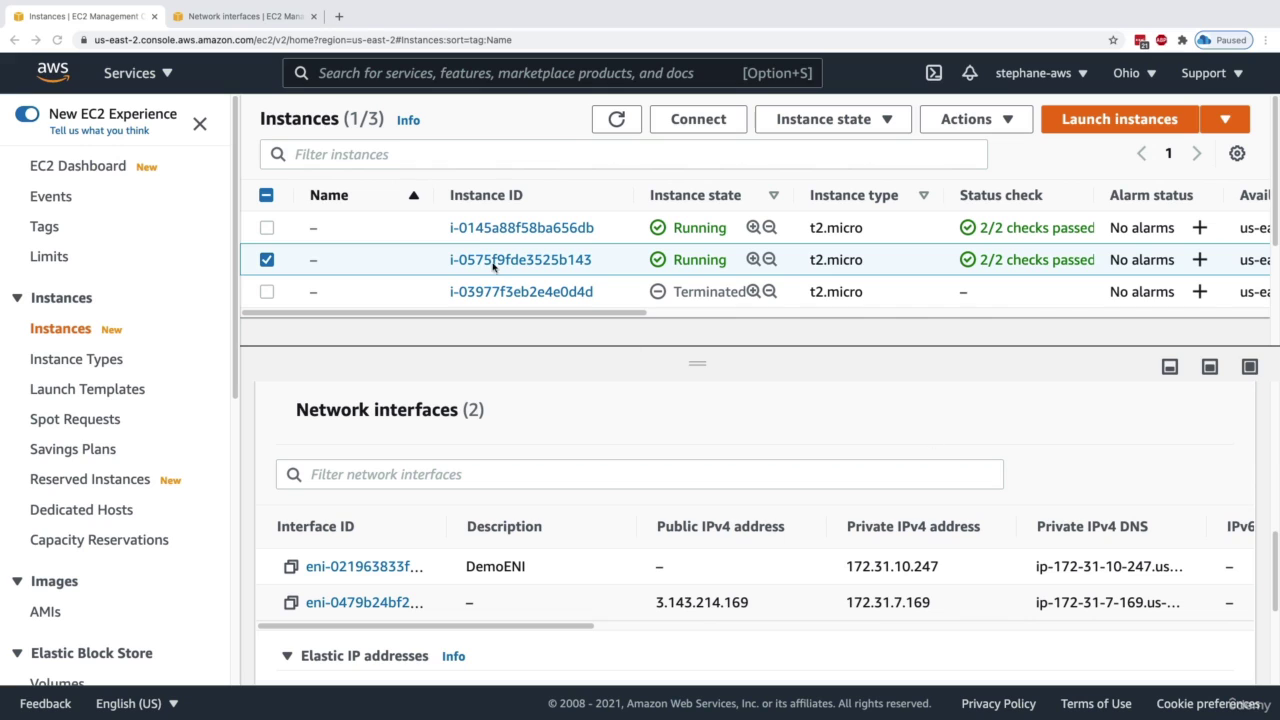
- Terminate instances i-0145a88f58ba656db and i-0575f9fde3525b143 together
click(267, 228)
click(797, 121)
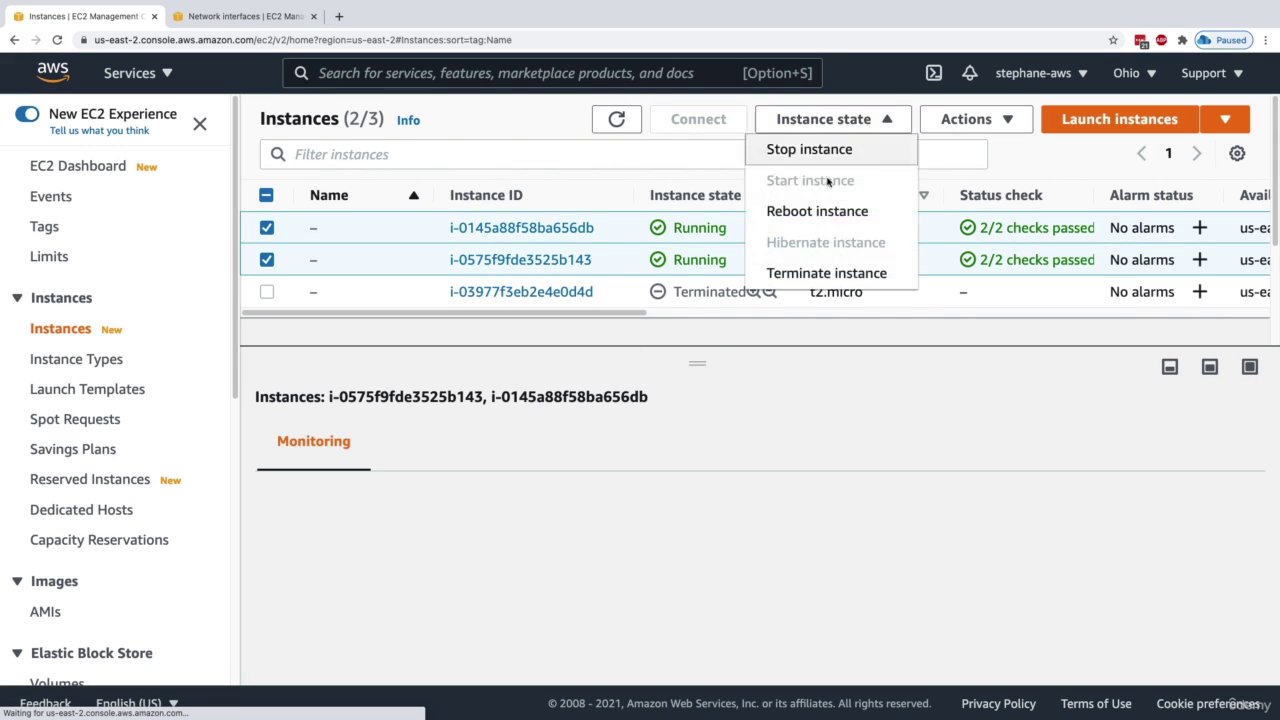
click(834, 271)
click(949, 509)
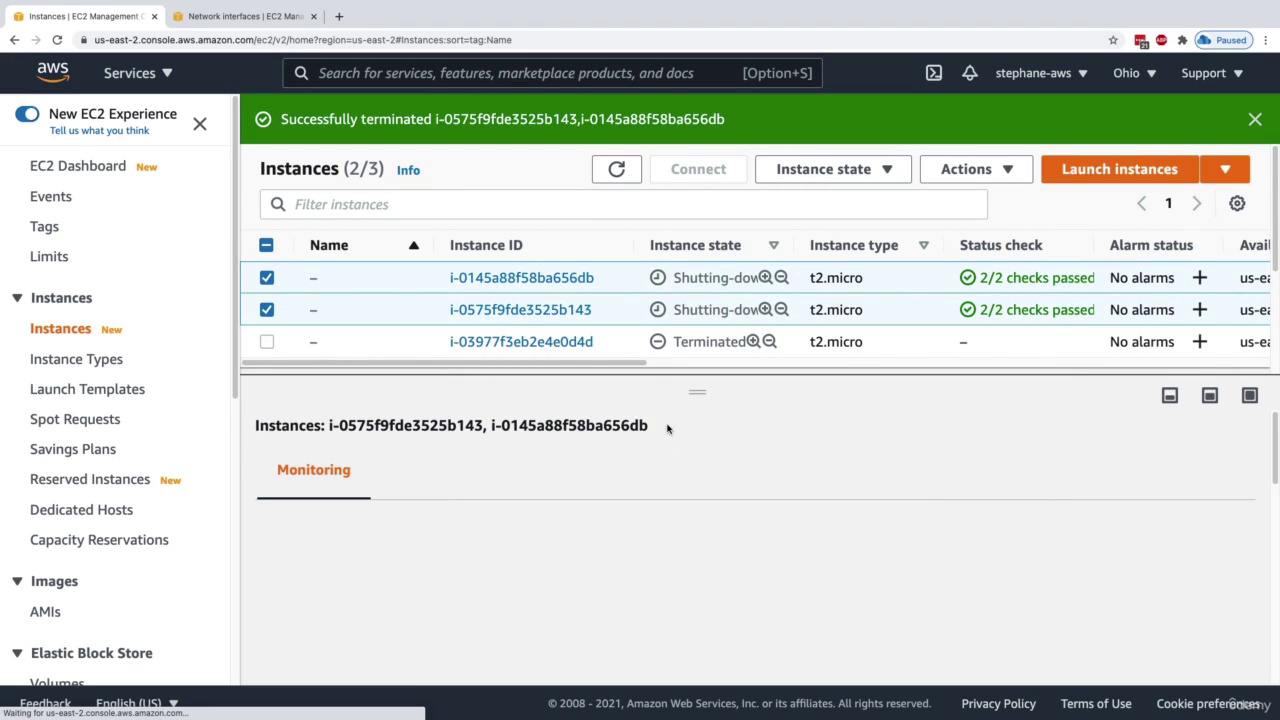
- Return to the network interfaces list and compare the descriptions, instance IDs and statuses of DemoENI and the other interfaces
click(266, 27)
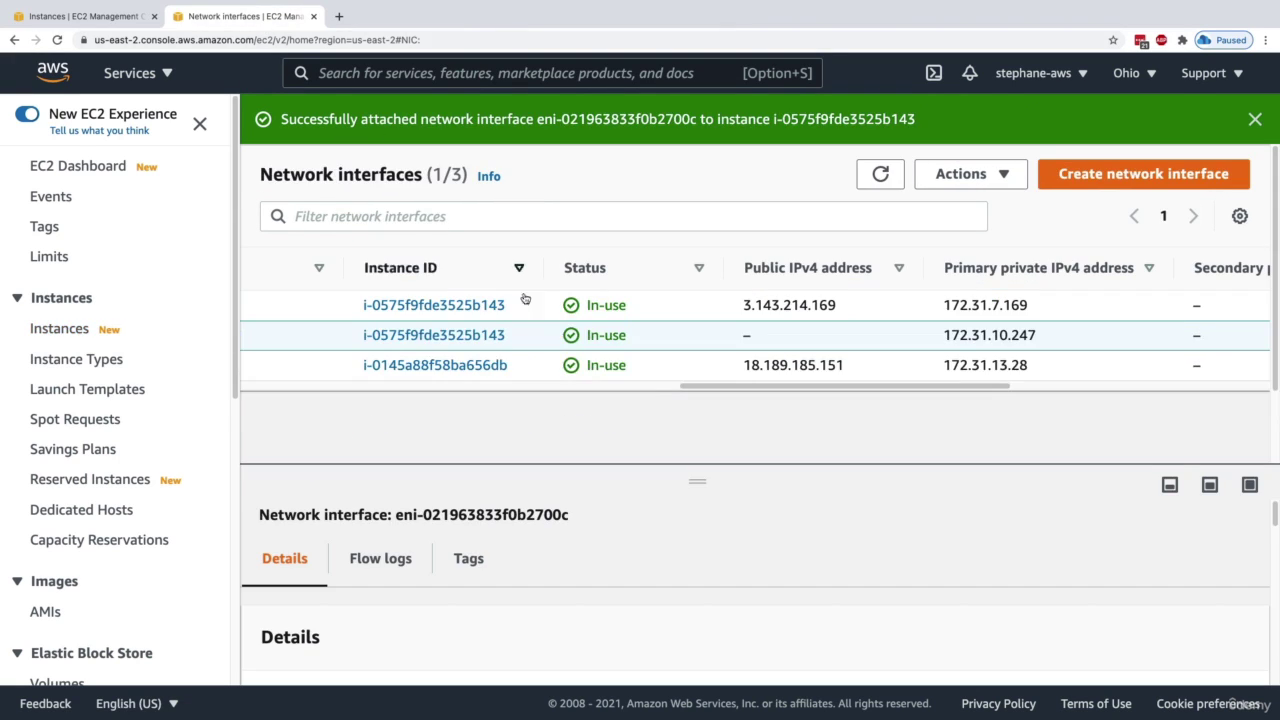
drag(725, 391, 532, 272)
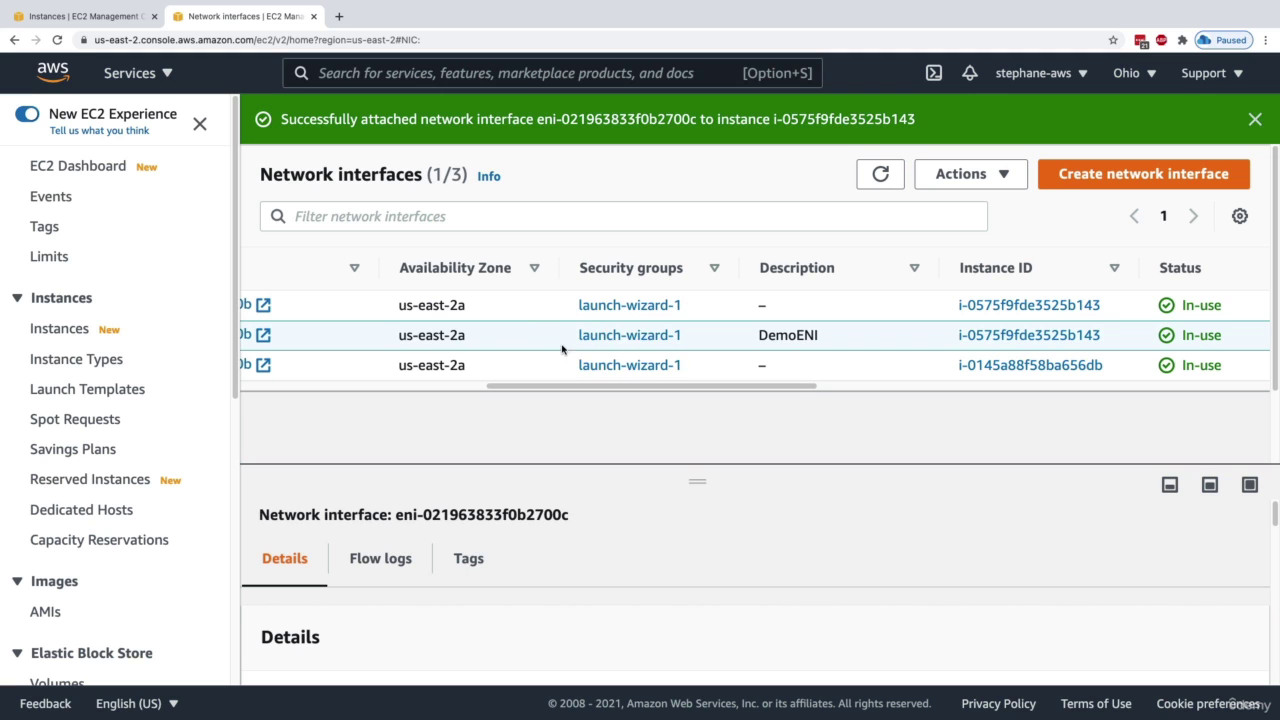
drag(593, 393, 689, 400)
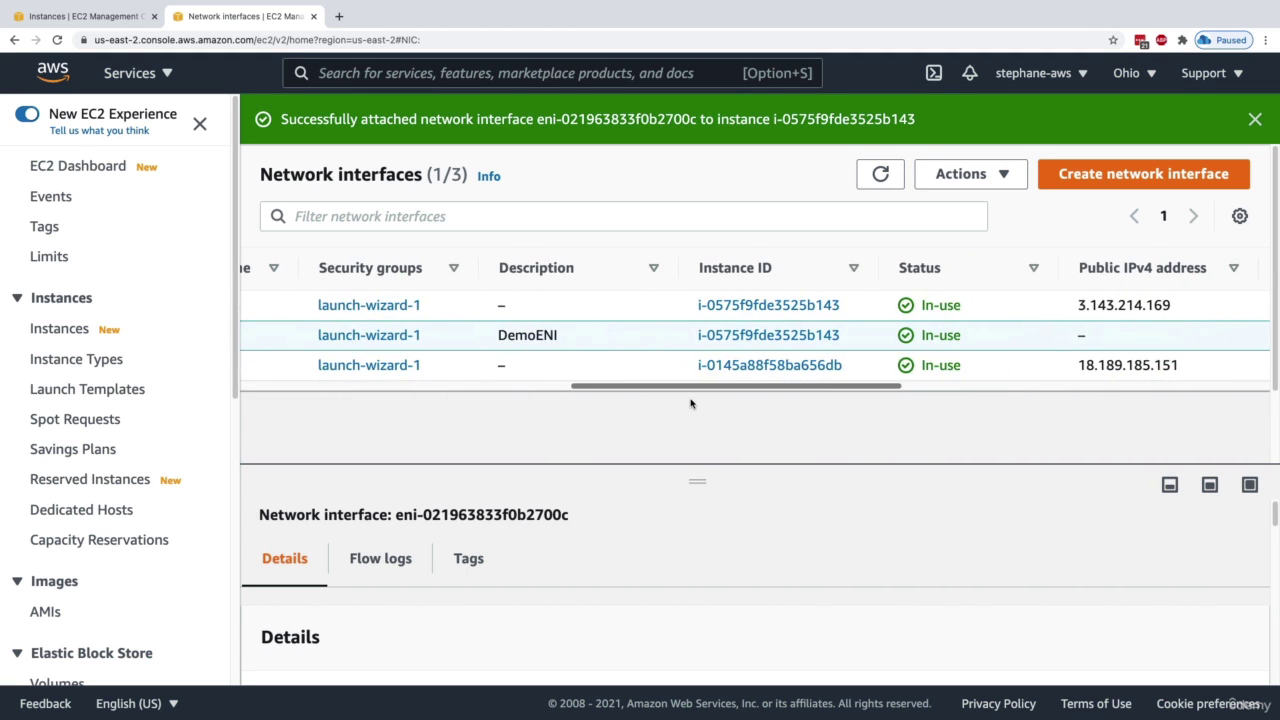
double_click(520, 337)
- Refresh the network interfaces list repeatedly and check which interfaces remain after the instance terminations, including DemoENI
click(879, 175)
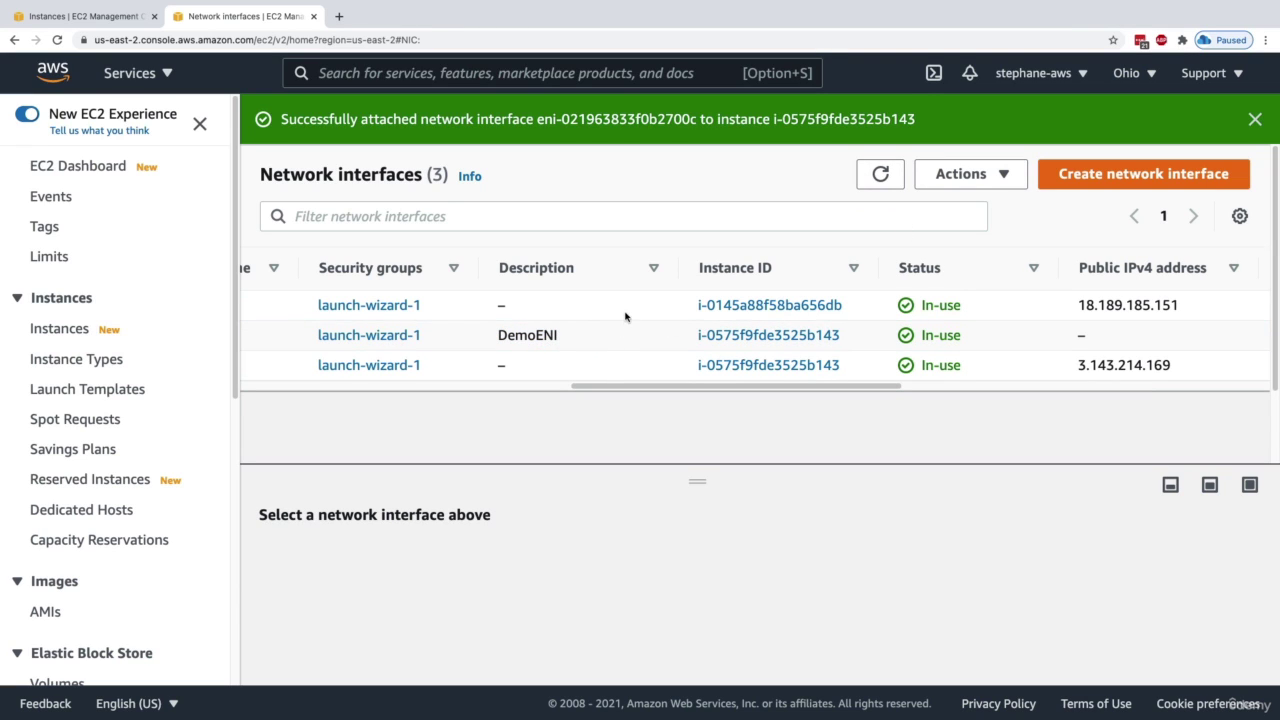
click(627, 313)
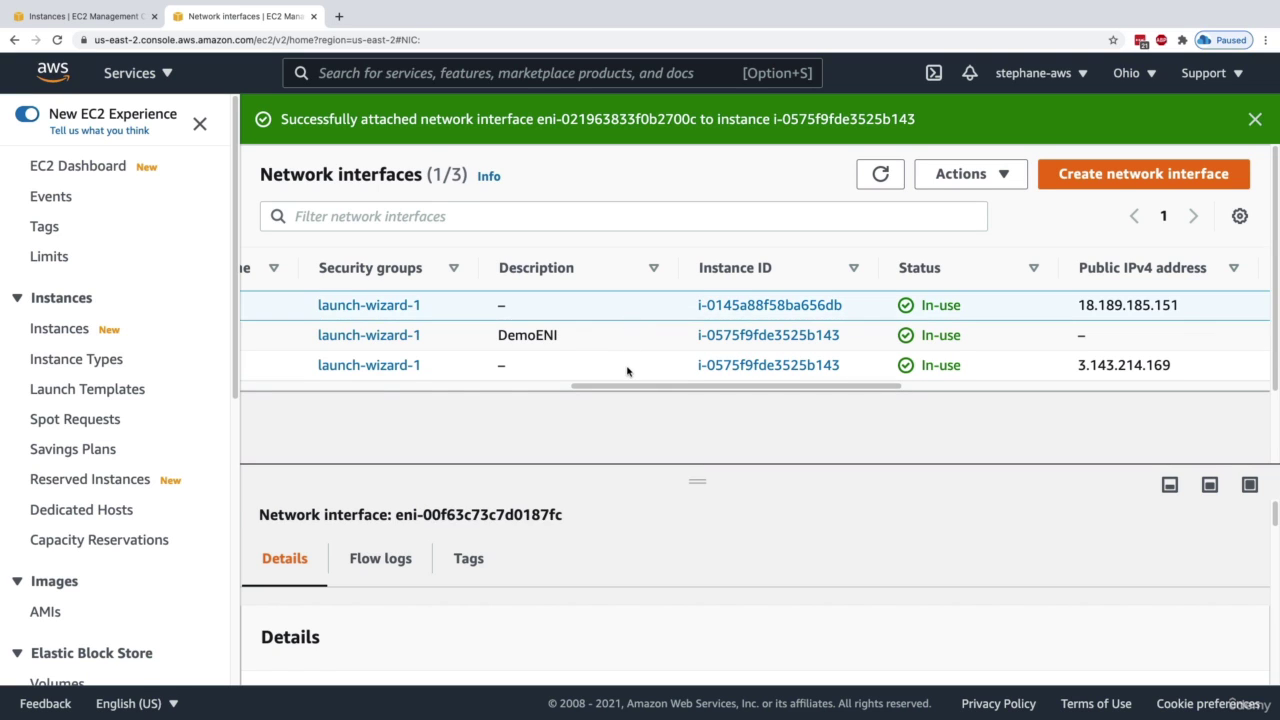
click(626, 366)
click(880, 175)
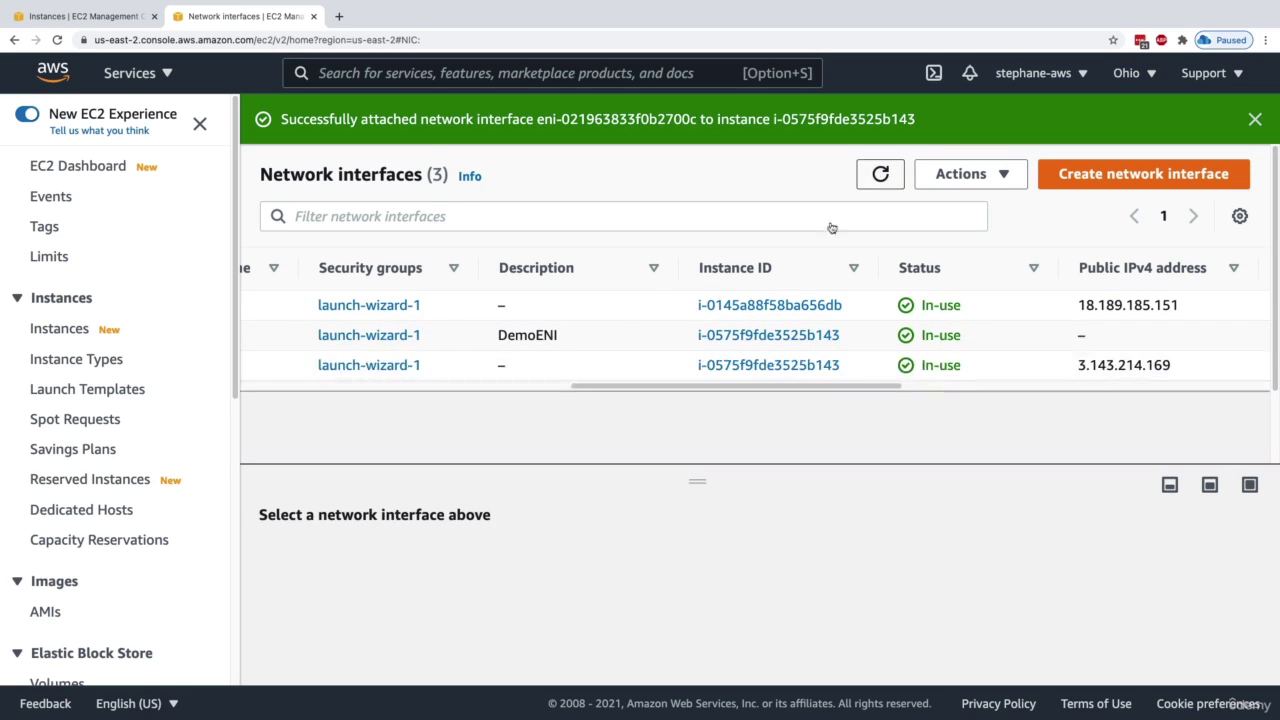
click(588, 336)
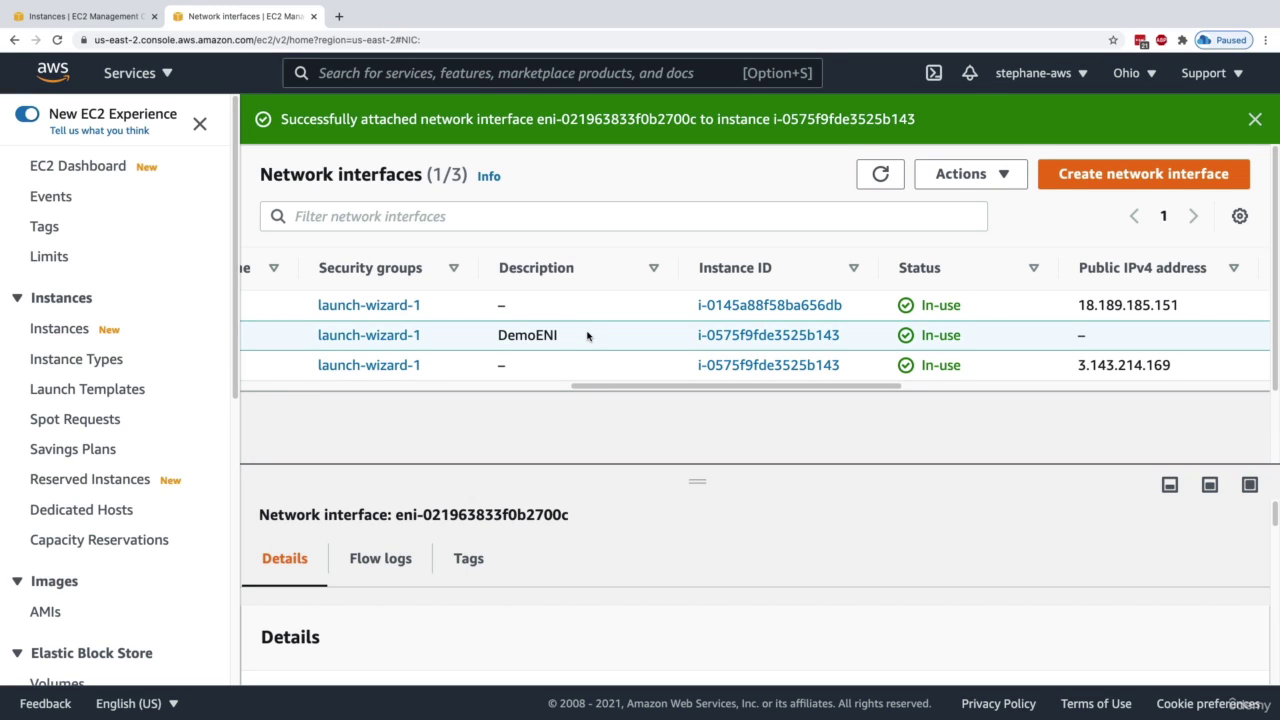
click(888, 186)
click(878, 188)
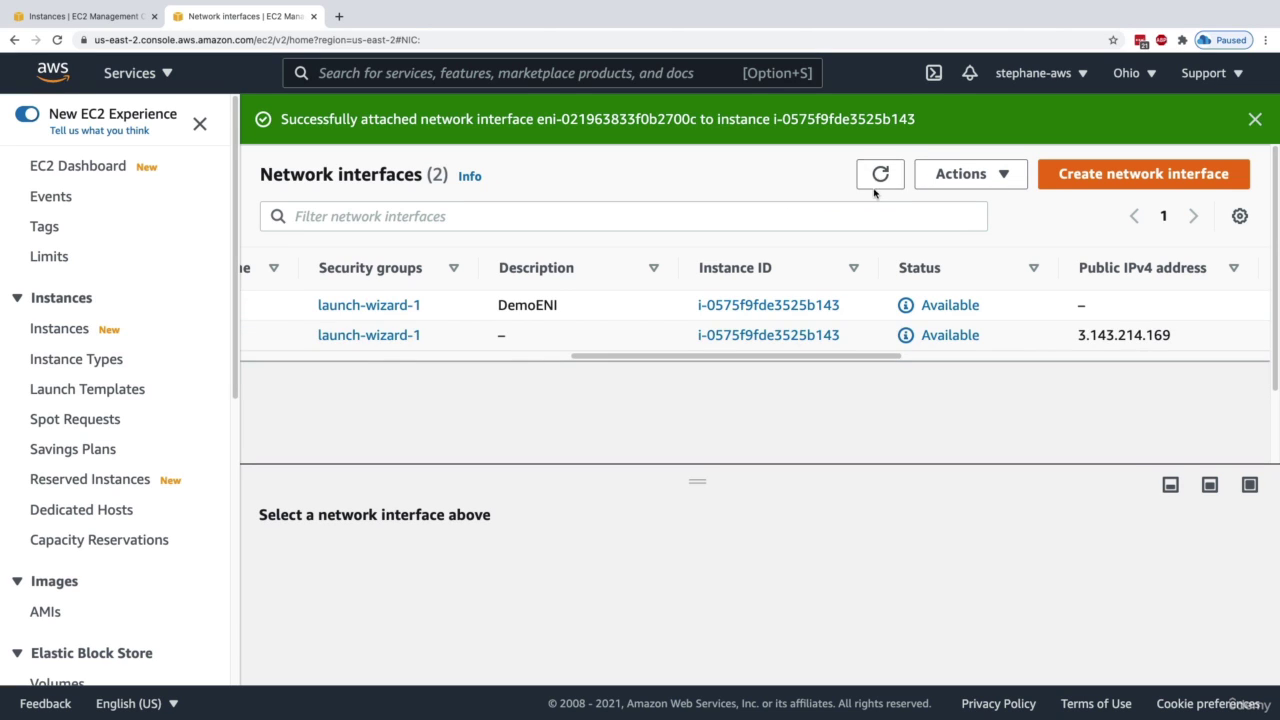
click(880, 175)
click(572, 318)
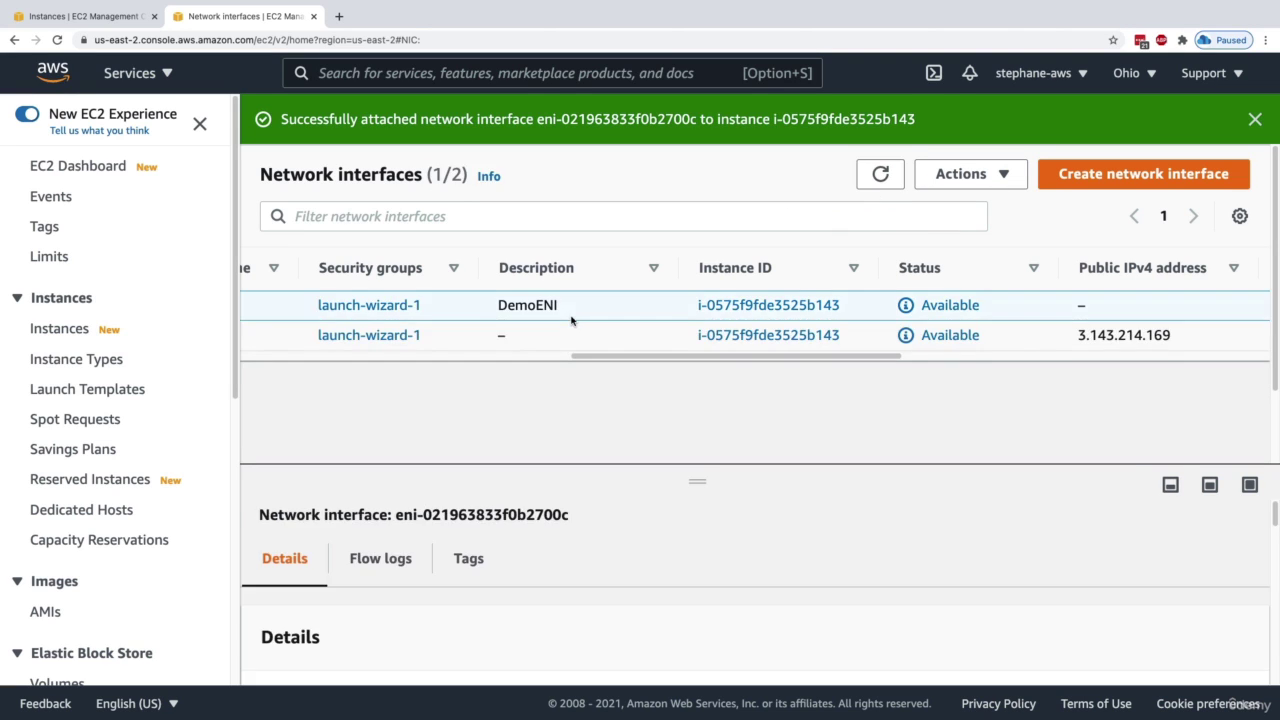
click(881, 176)
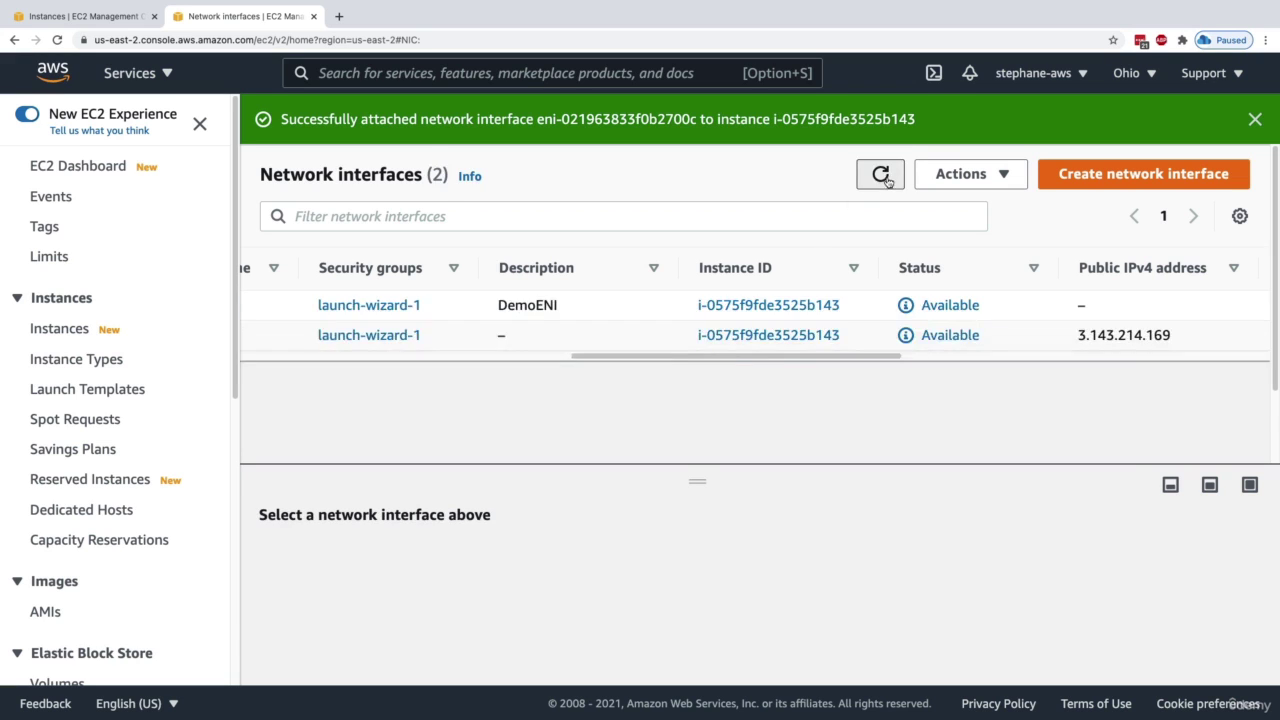
click(886, 184)
click(883, 178)
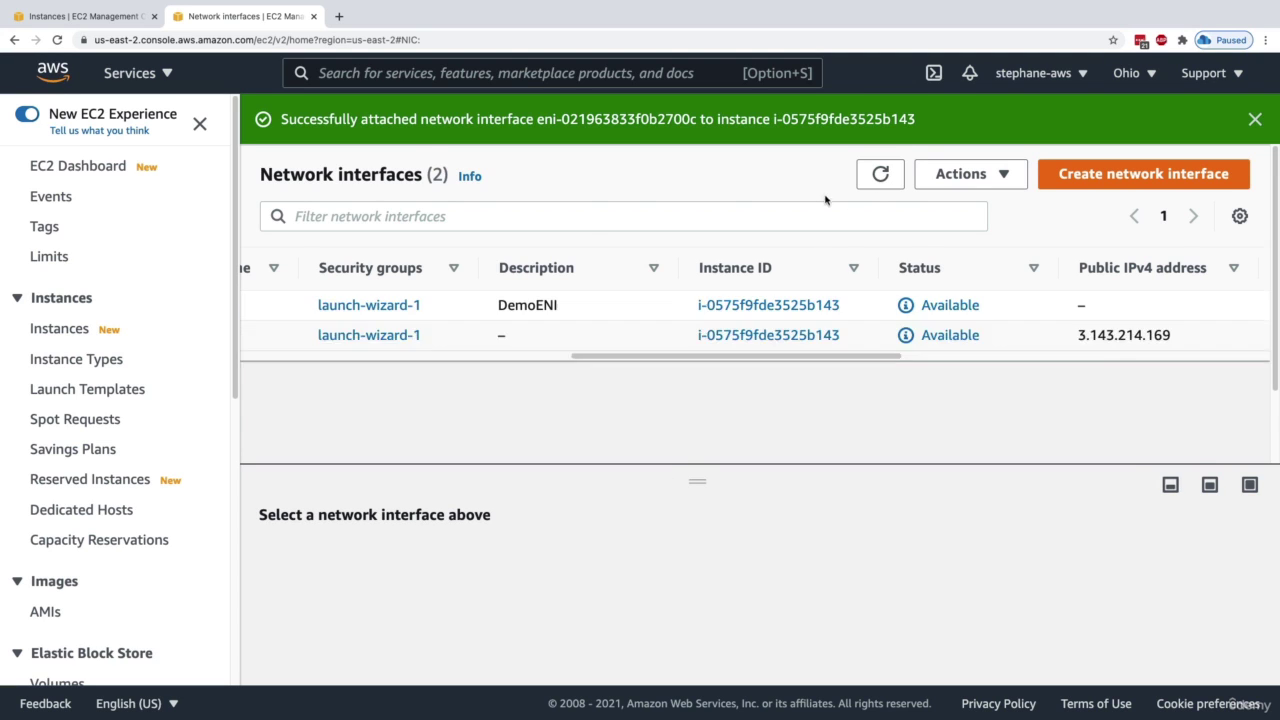